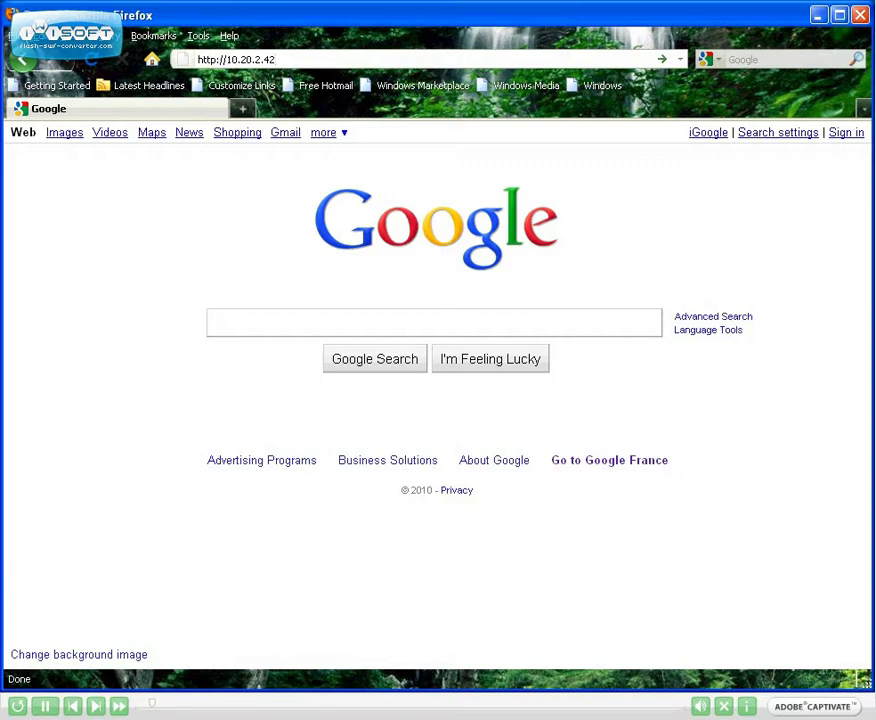
pyautogui.press('Return')
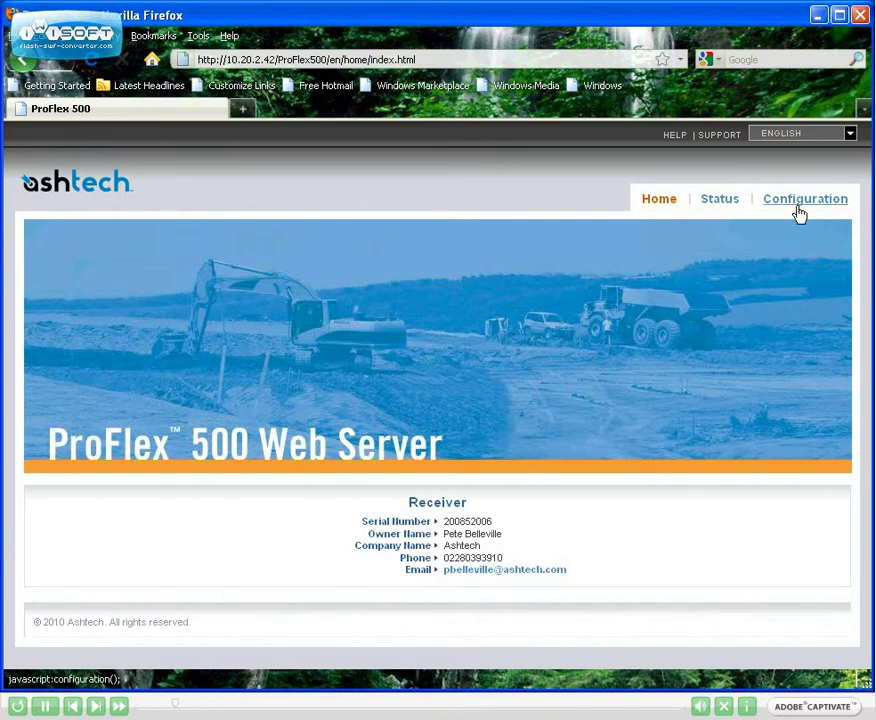
pyautogui.click(851, 135)
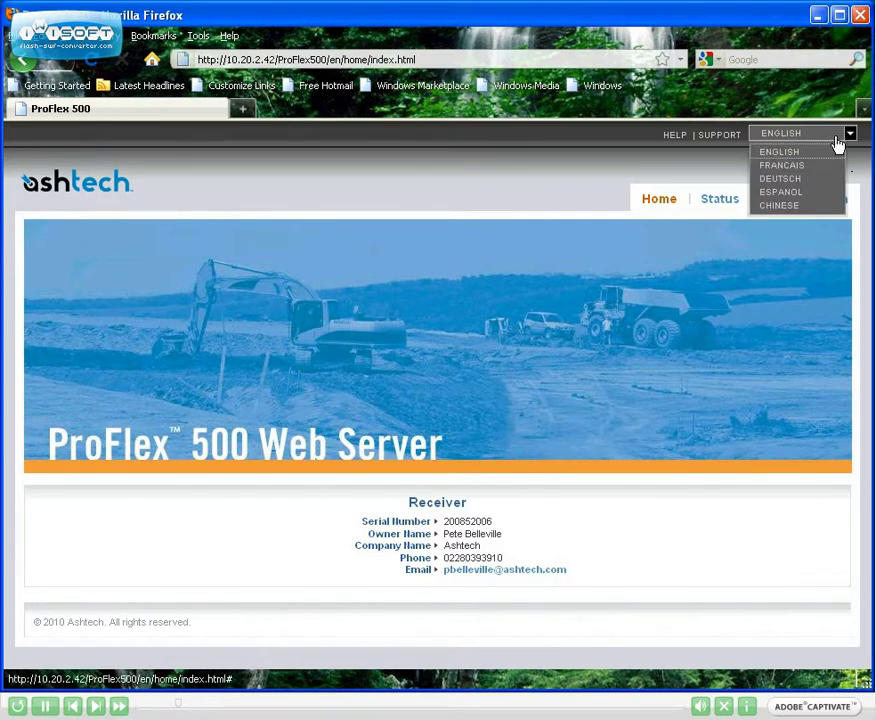
pyautogui.click(850, 134)
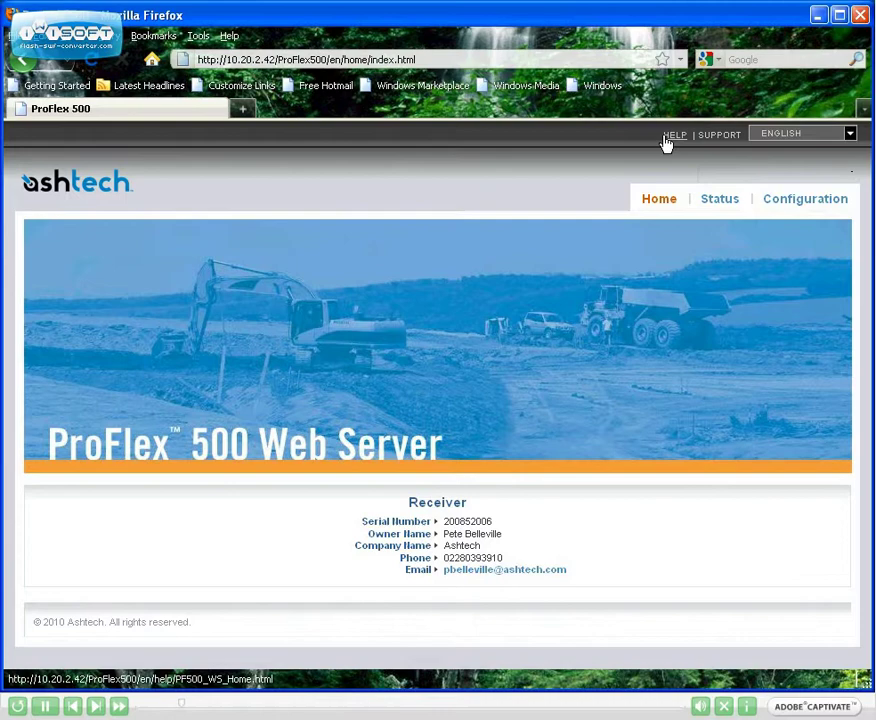
pyautogui.click(678, 136)
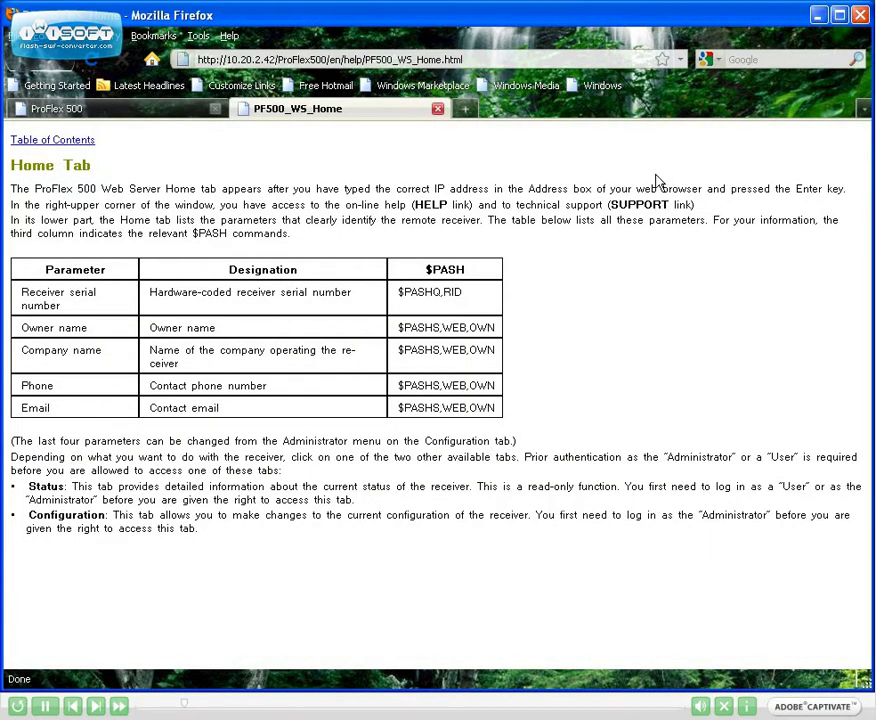
pyautogui.click(437, 109)
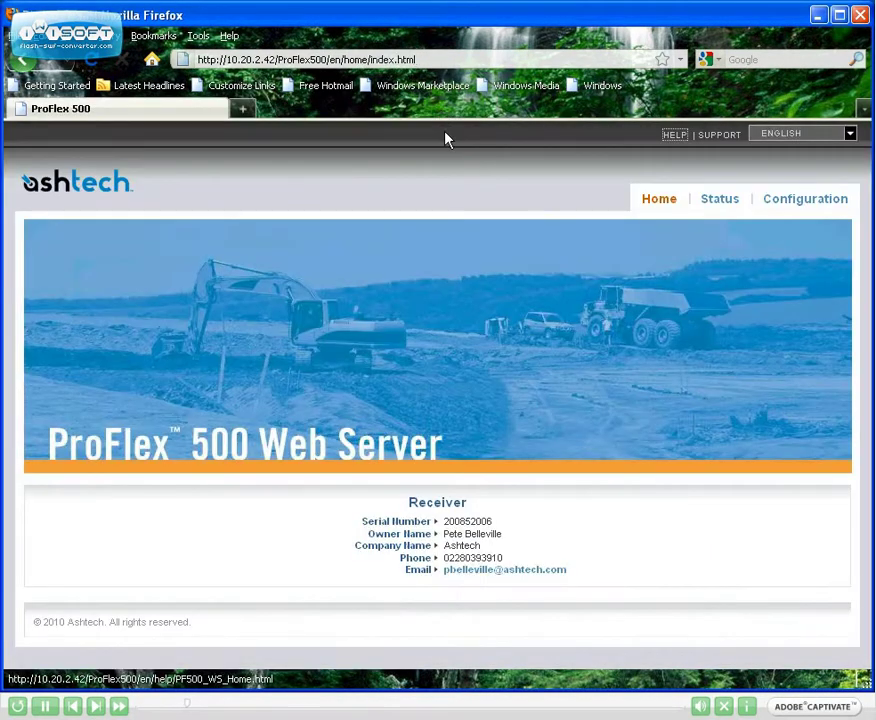
# Look through the configuration pages for base setup, serial ports, differential messages, file manager and software update
pyautogui.click(801, 200)
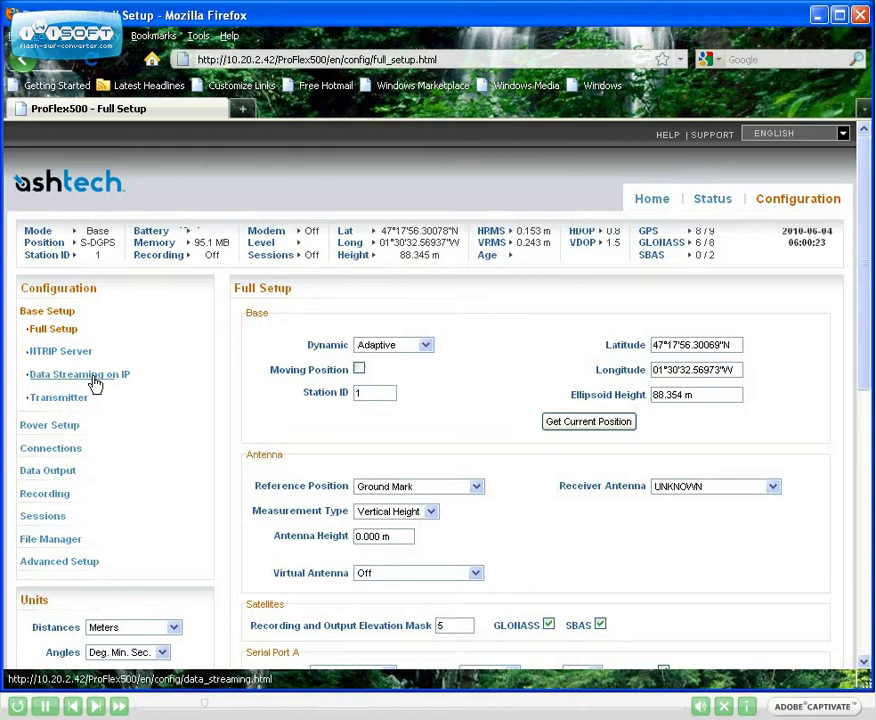
pyautogui.click(79, 459)
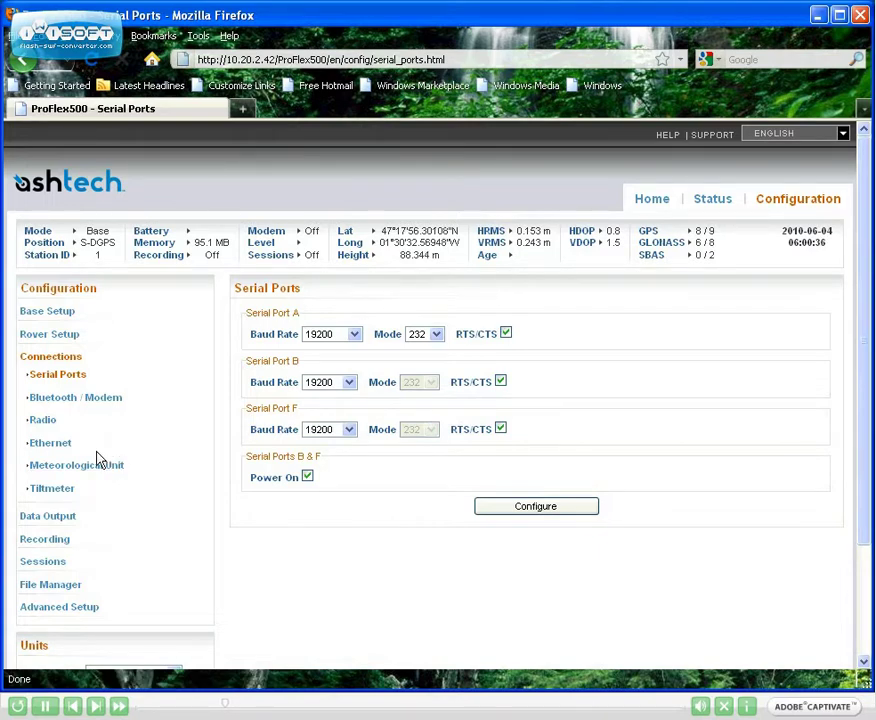
pyautogui.click(67, 516)
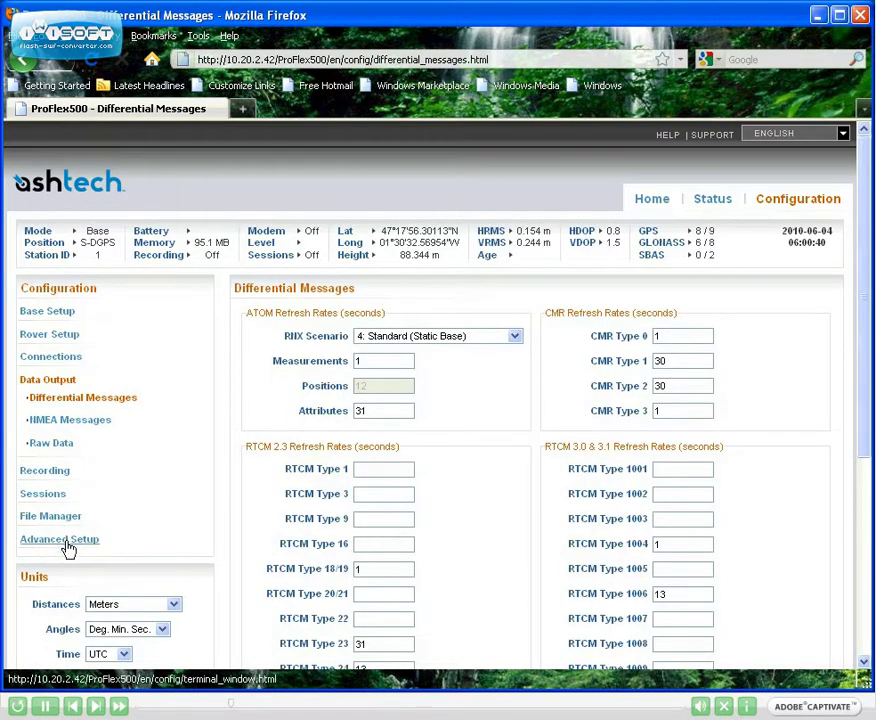
pyautogui.click(68, 520)
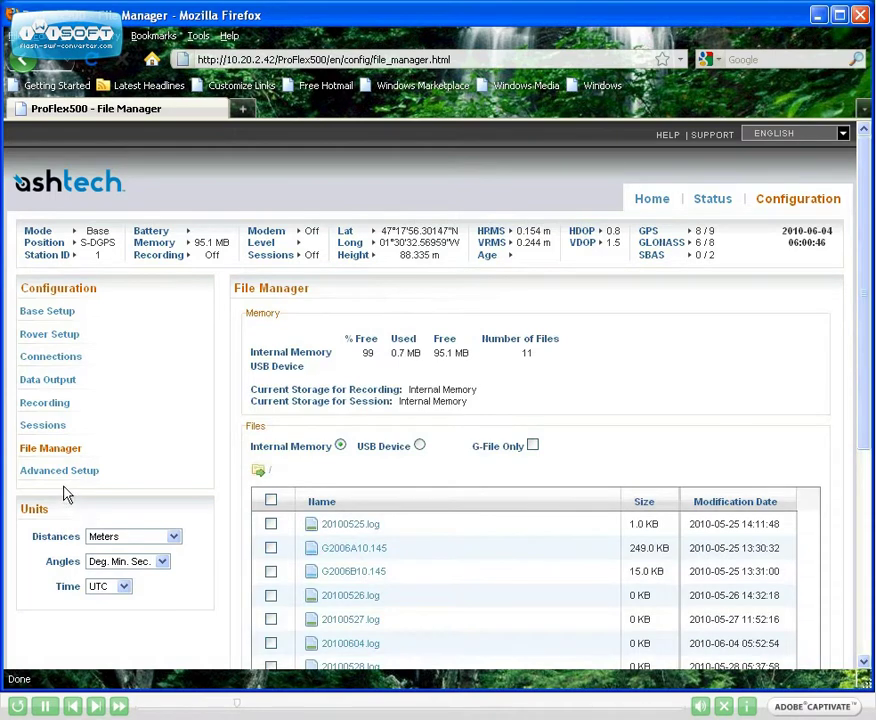
pyautogui.click(36, 472)
pyautogui.click(104, 514)
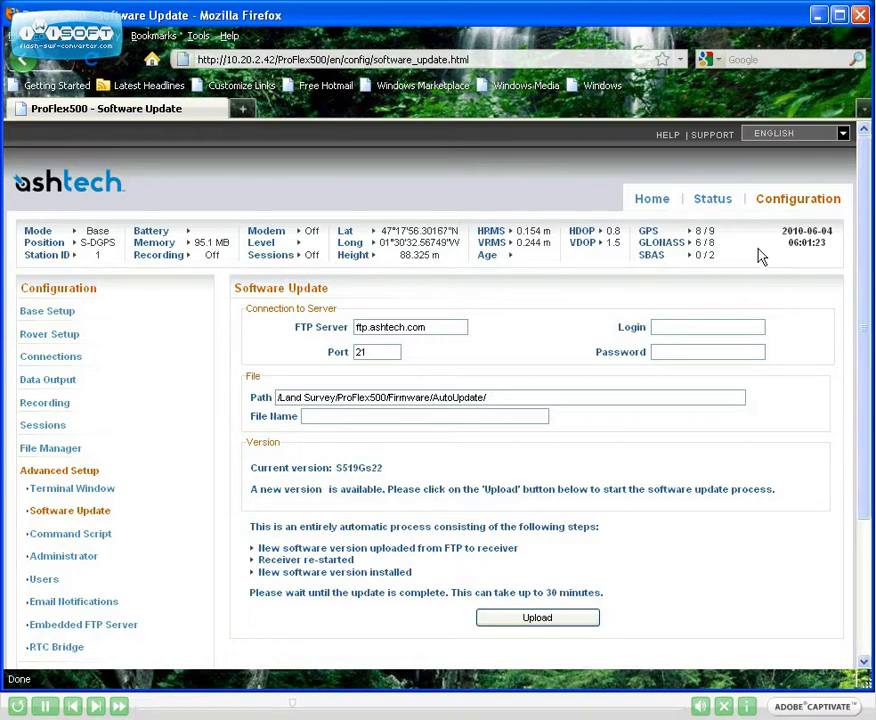
# View the receiver status page and the receiver antenna and virtual antenna choices in the base station's full setup
pyautogui.click(715, 199)
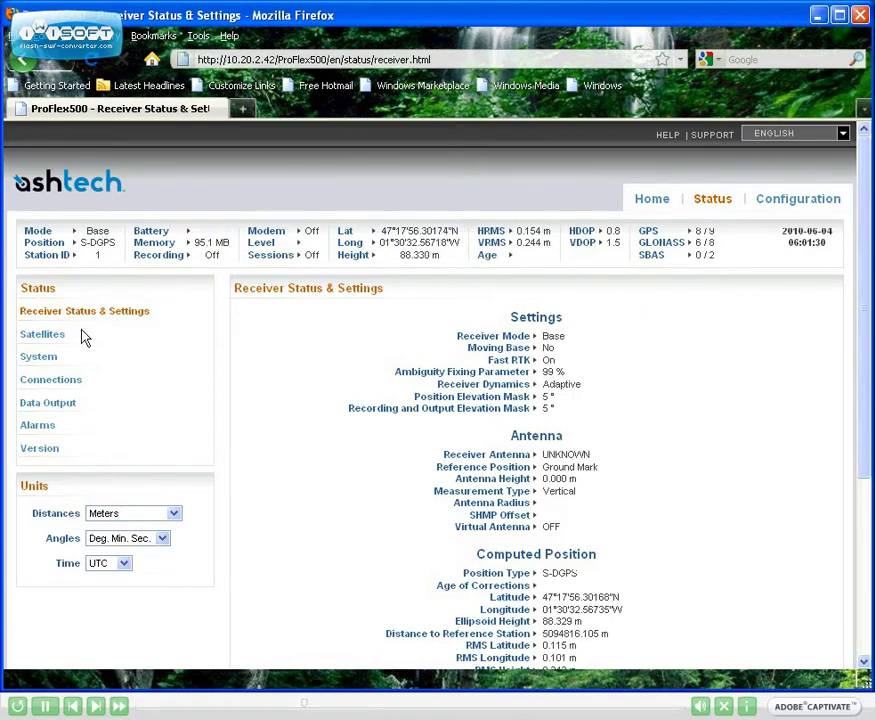
pyautogui.click(782, 205)
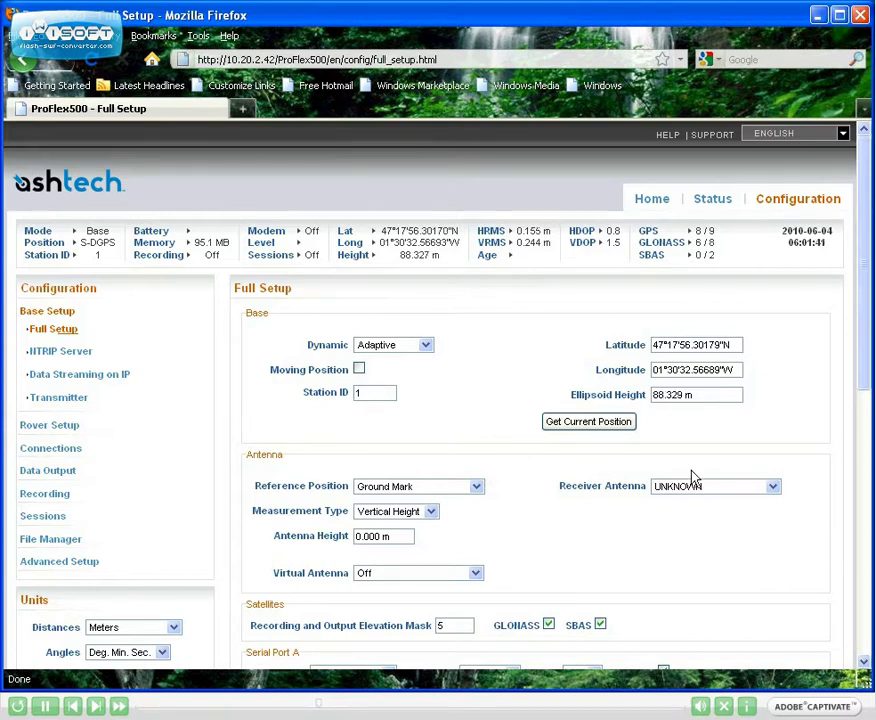
pyautogui.click(775, 490)
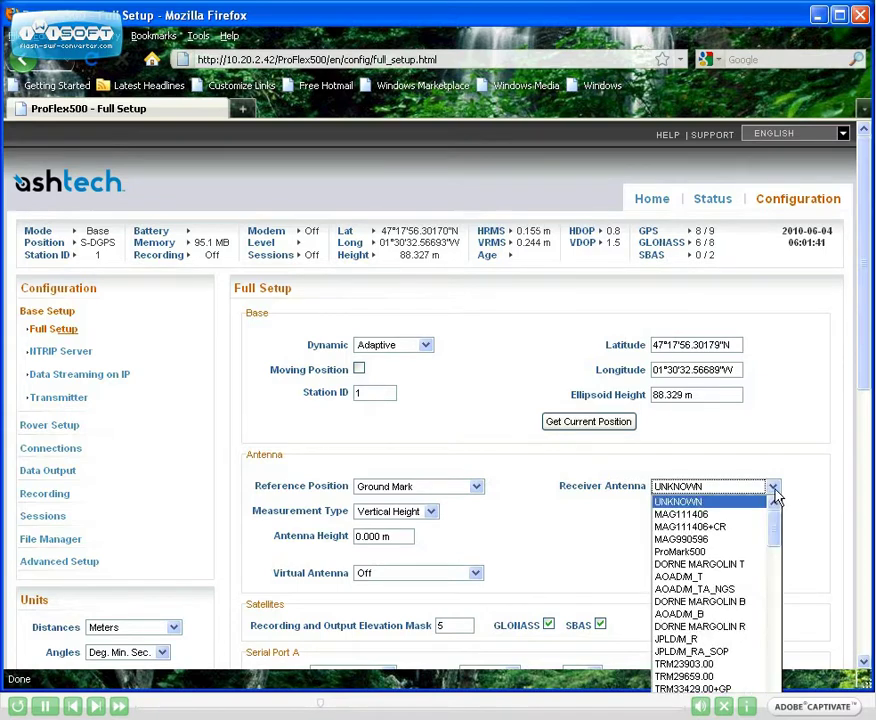
pyautogui.click(470, 548)
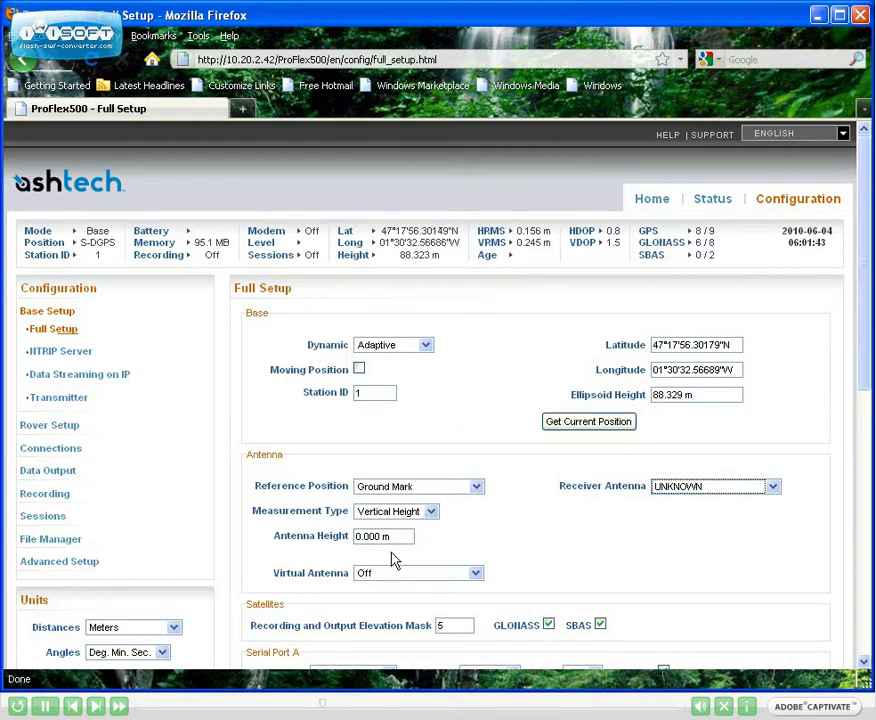
pyautogui.click(477, 574)
pyautogui.click(510, 579)
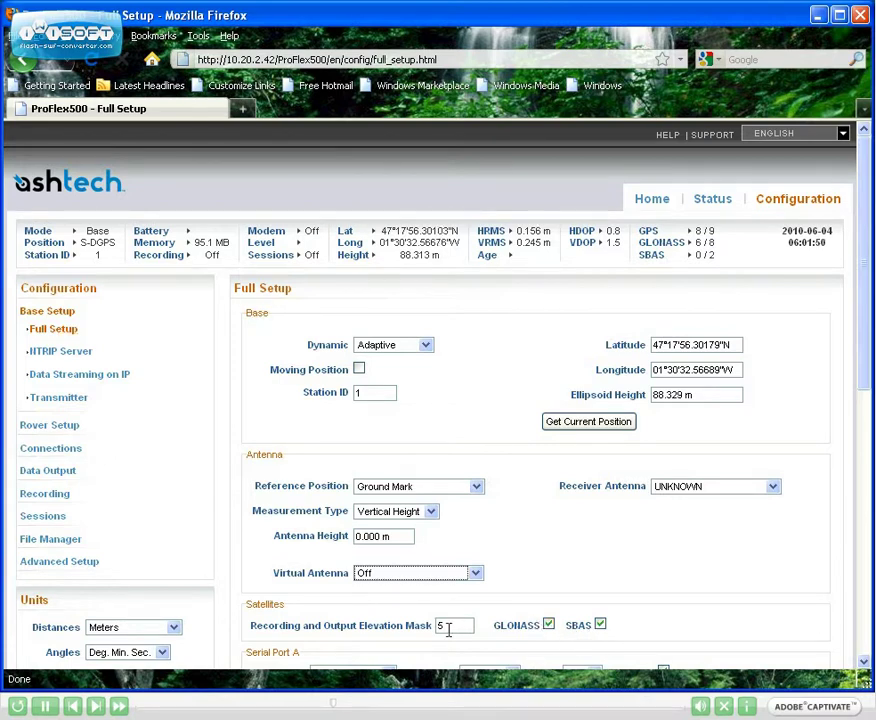
# In the automatic session scheduling, set the number of sessions to 24 and the duration to 01:00
pyautogui.click(58, 520)
pyautogui.click(58, 470)
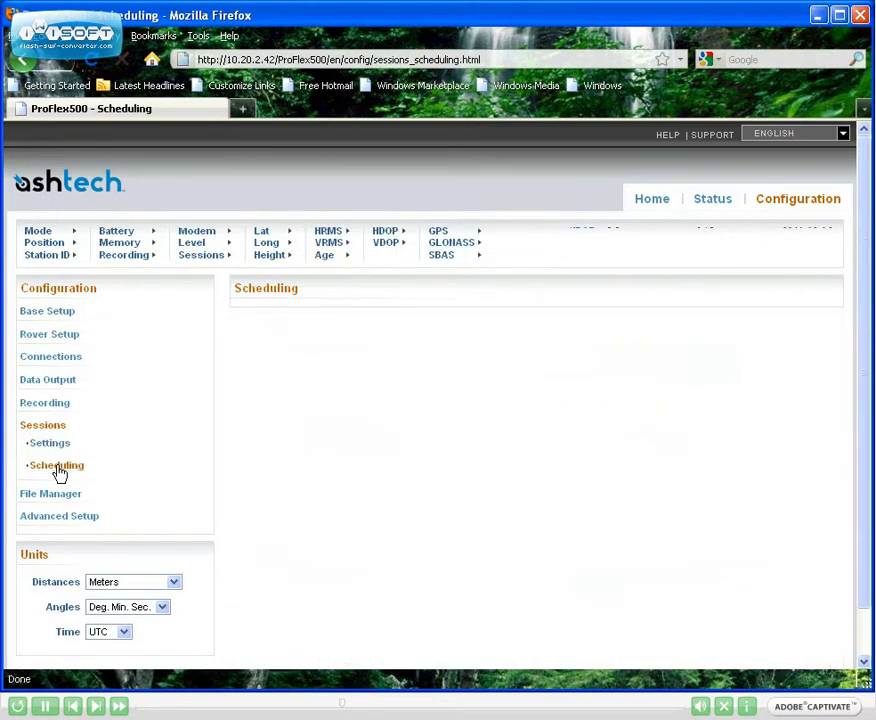
pyautogui.click(396, 395)
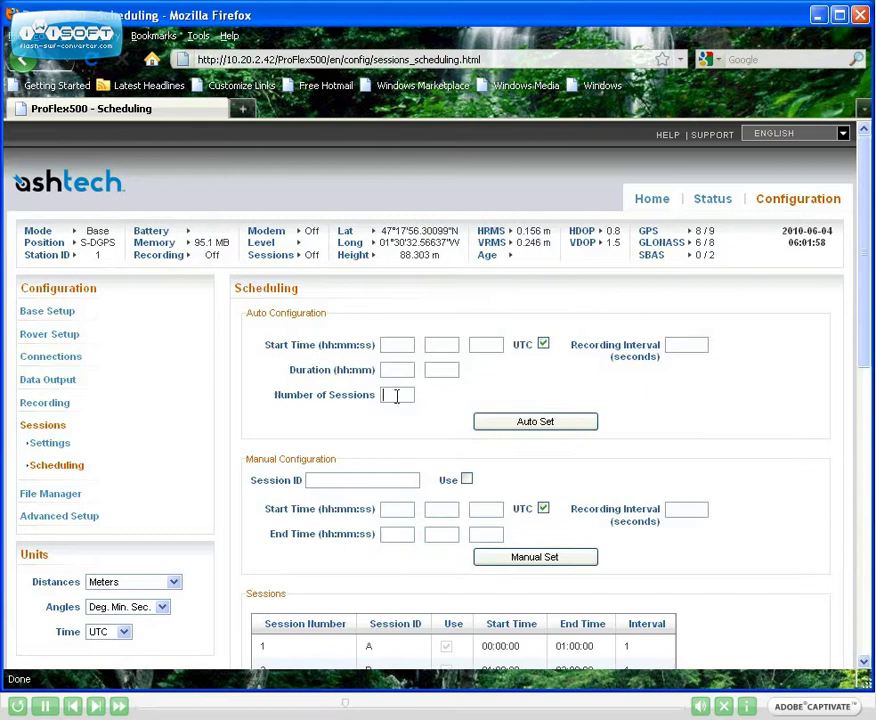
pyautogui.write('2')
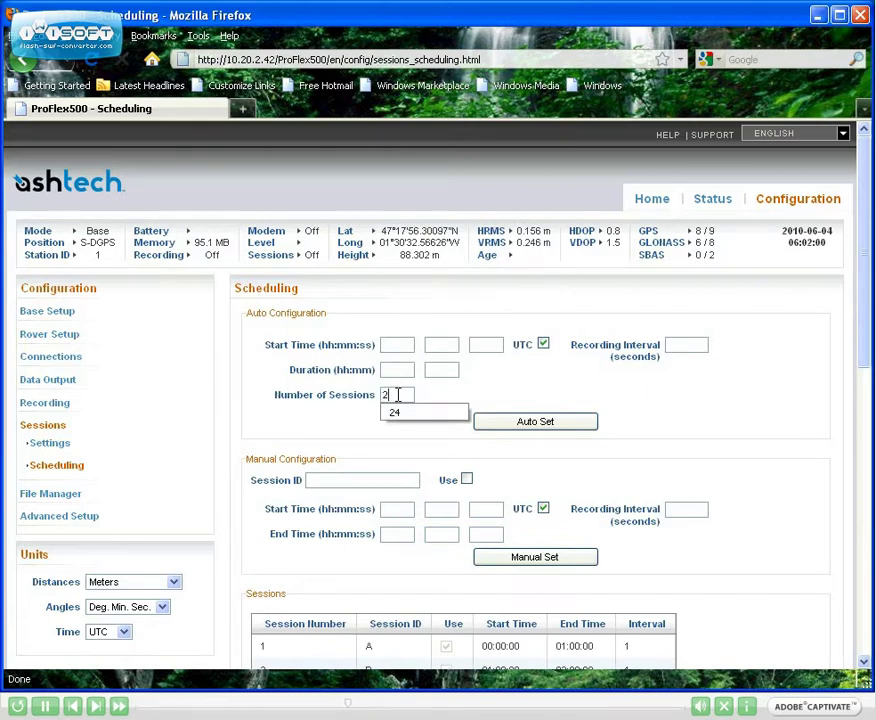
pyautogui.write('4')
pyautogui.click(396, 373)
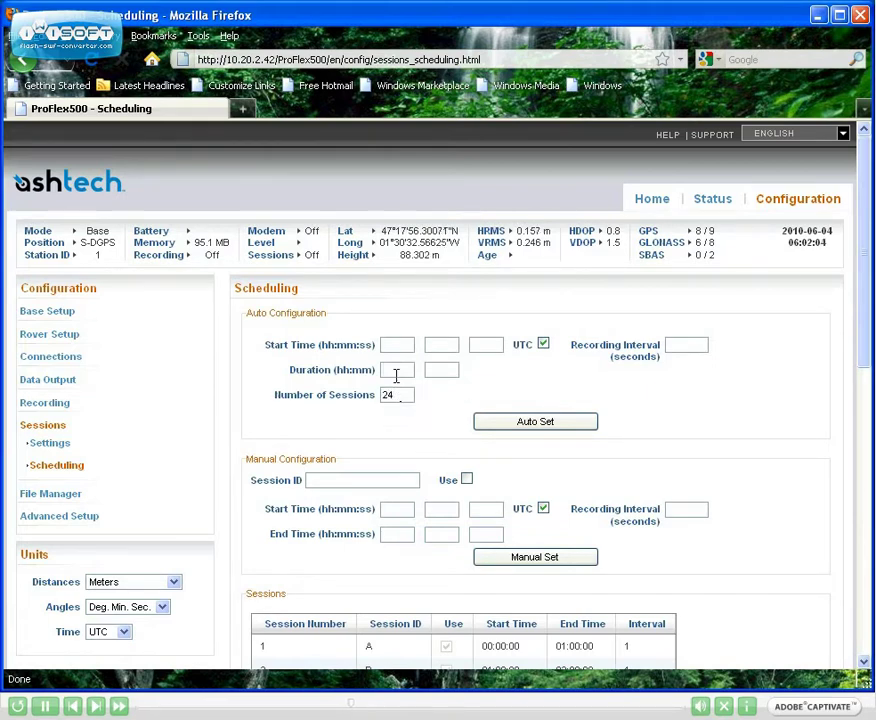
pyautogui.write('01')
pyautogui.press('Tab')
pyautogui.write('00')
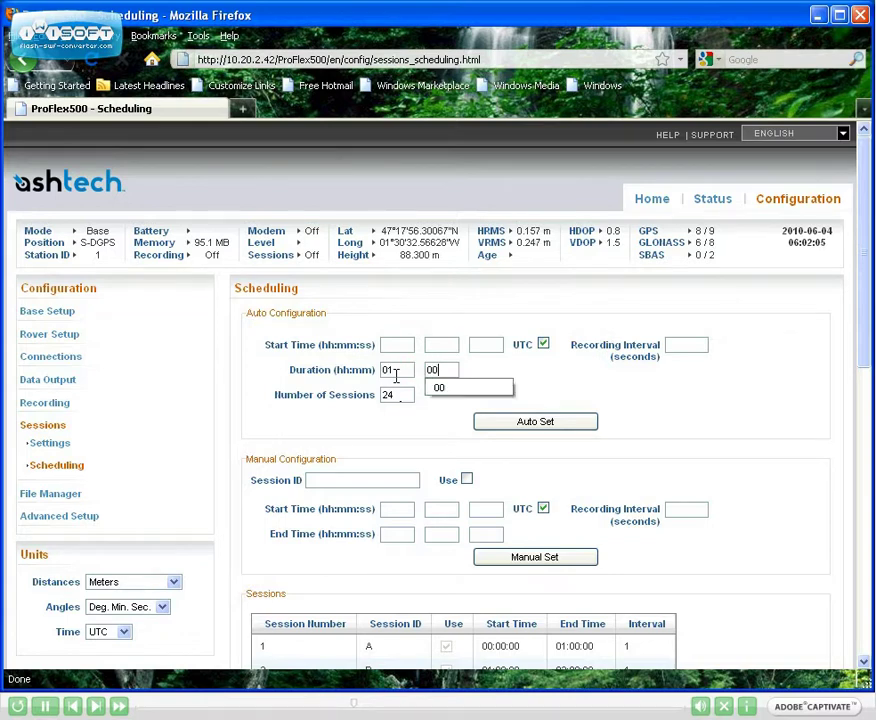
# Set the start time of the automatic session configuration to 00:00:00
pyautogui.click(389, 344)
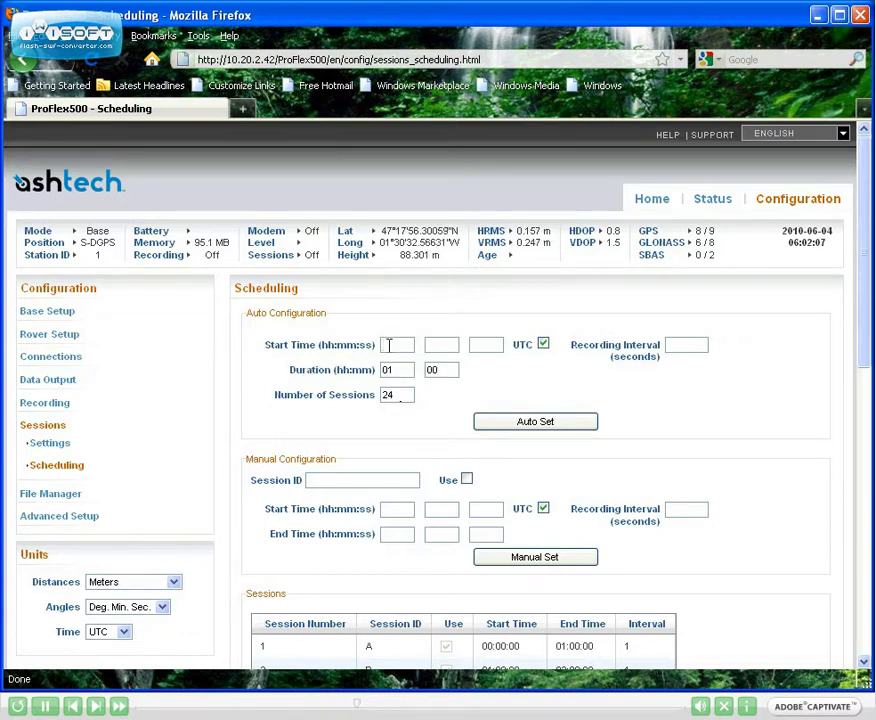
pyautogui.write('00')
pyautogui.press('Tab')
pyautogui.write('00')
pyautogui.press('Tab')
pyautogui.write('00')
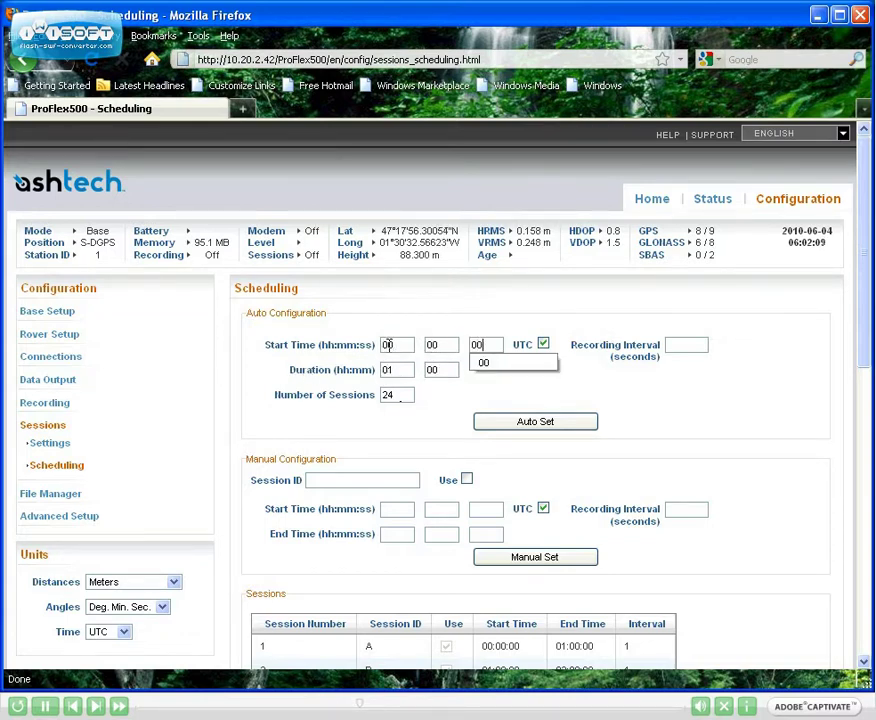
# Set the recording interval to 1 second and apply the automatic session configuration
pyautogui.click(694, 344)
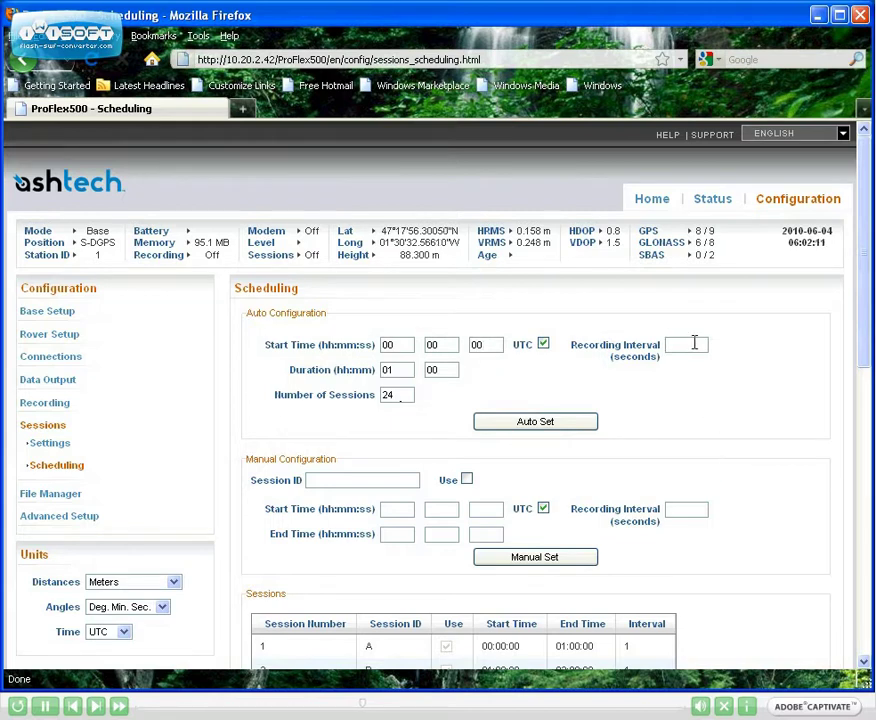
pyautogui.write('1')
pyautogui.click(583, 428)
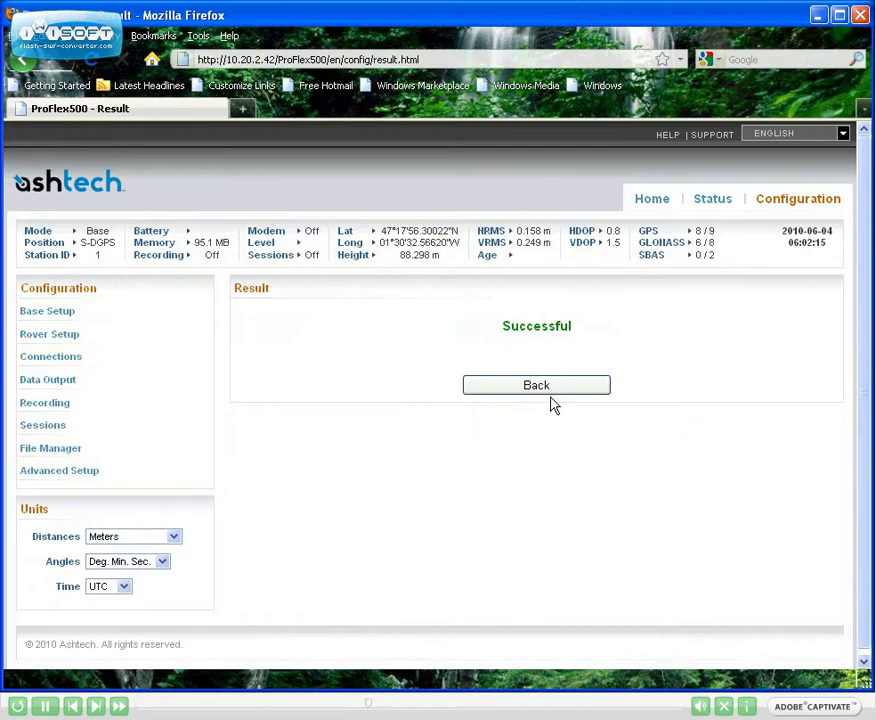
# Return to the session scheduling and examine the full table of sessions with their start and end times
pyautogui.click(550, 389)
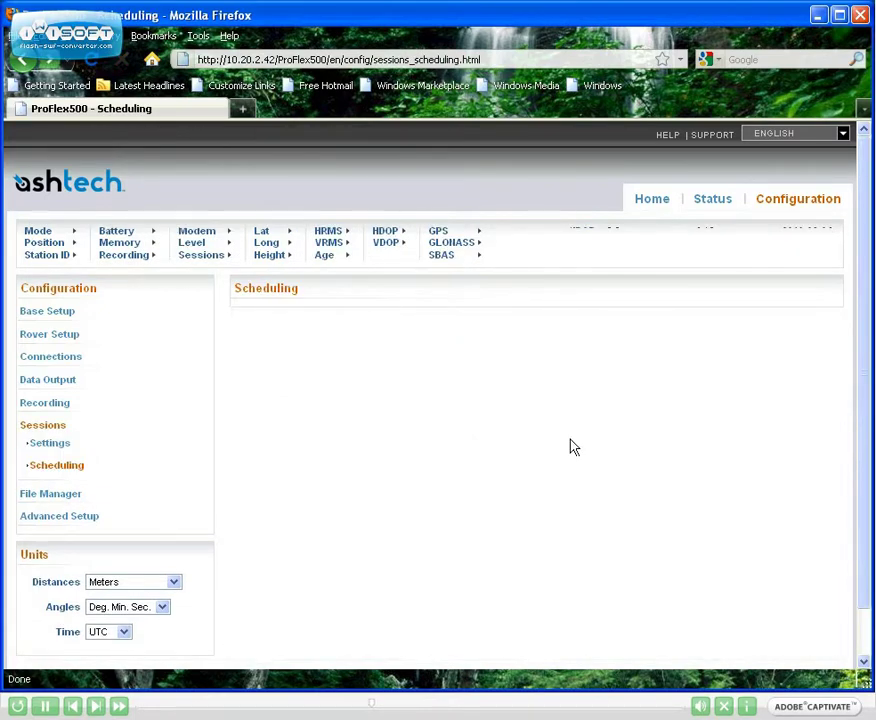
pyautogui.scroll(-10, 567, 451)
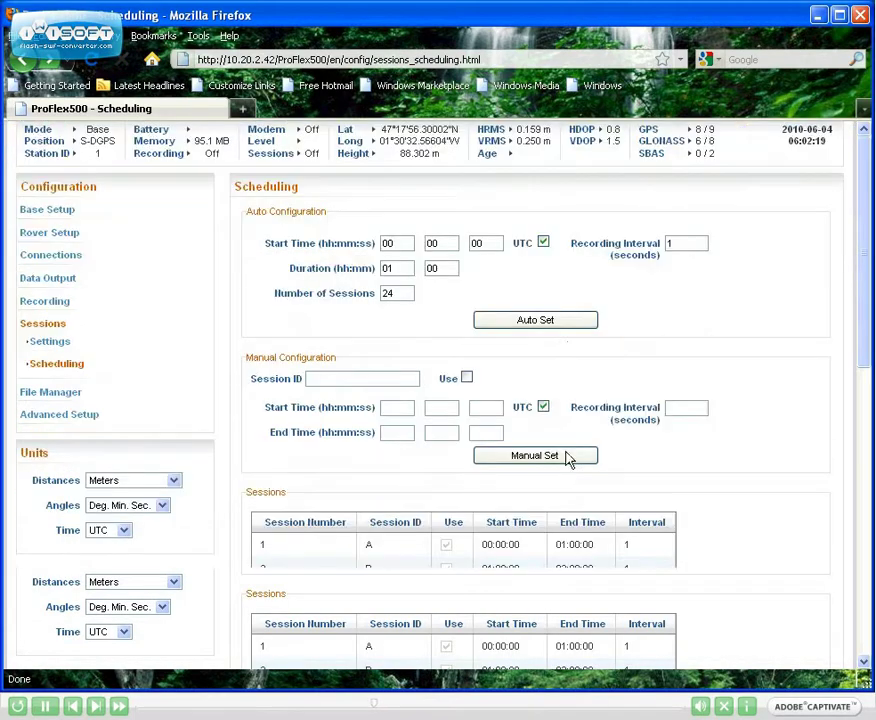
pyautogui.scroll(4, 514, 412)
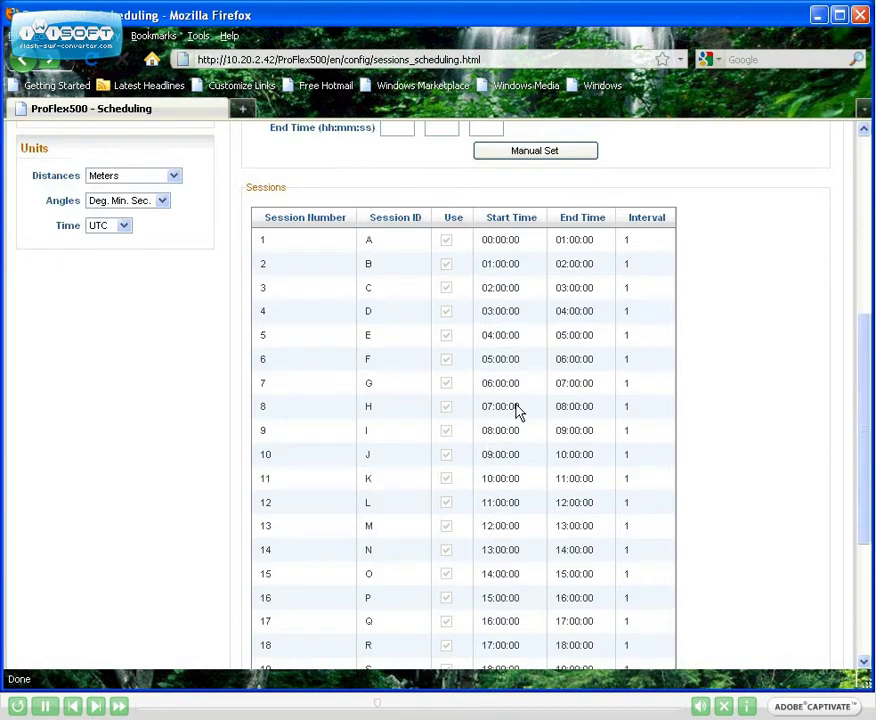
pyautogui.scroll(-5, 495, 478)
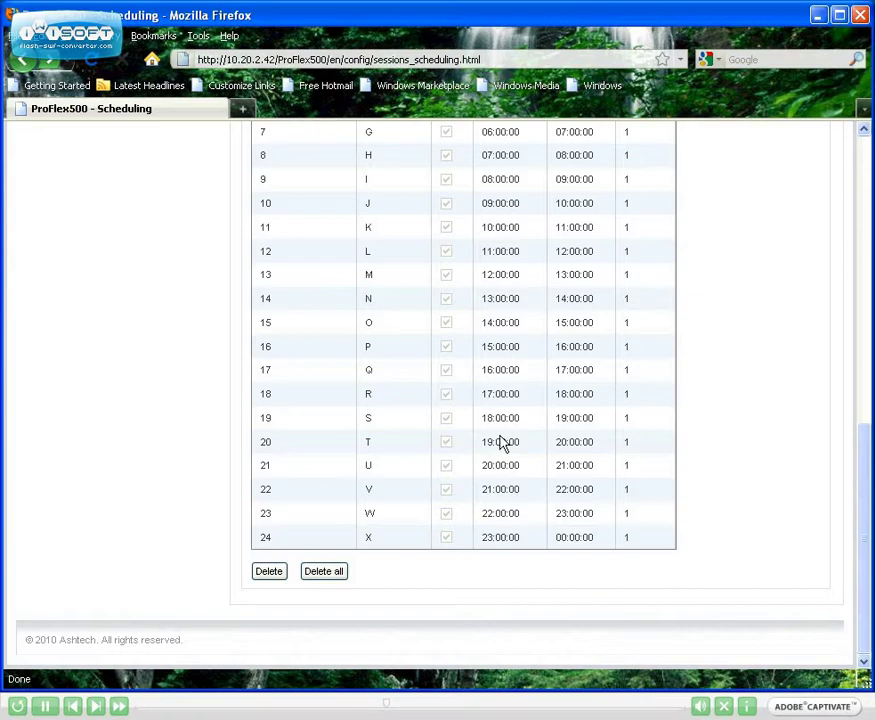
pyautogui.scroll(8, 503, 443)
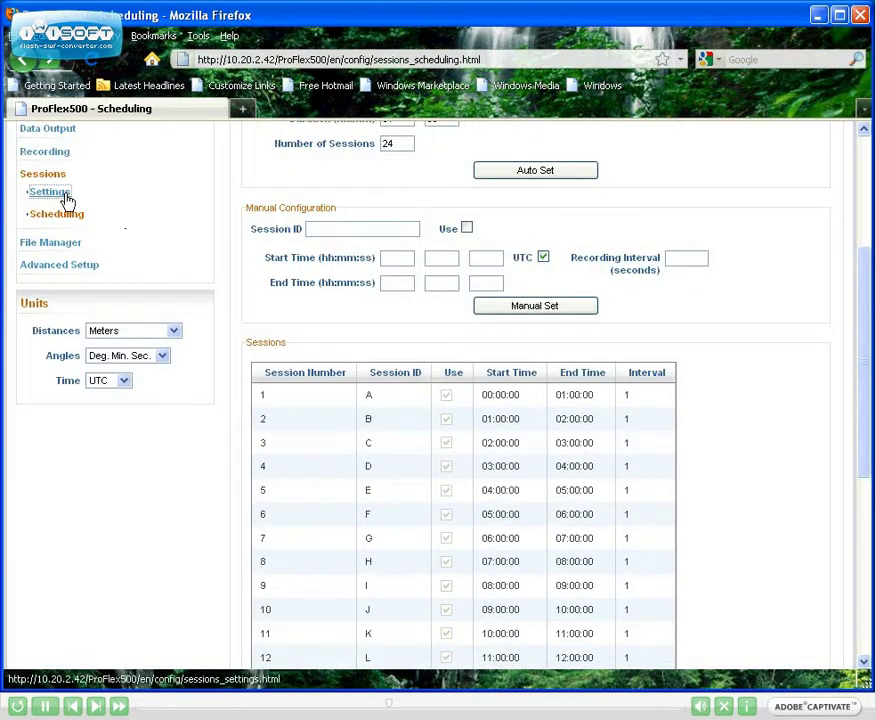
# Enable Ring File Memory in the session settings and review the G-file conversion, file move and FTP transfer options
pyautogui.click(65, 197)
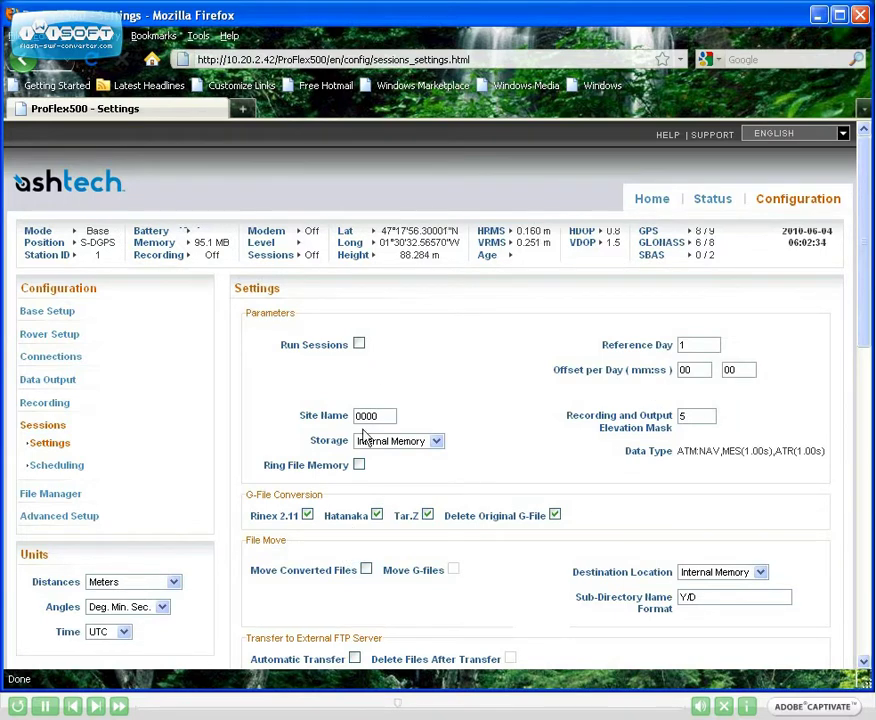
pyautogui.click(359, 466)
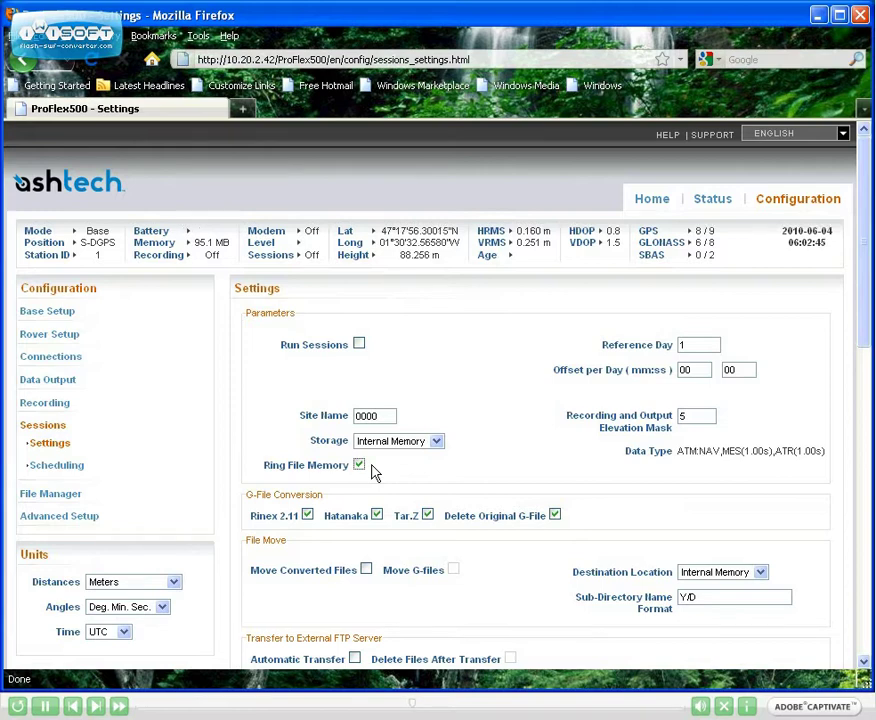
pyautogui.scroll(-2, 371, 472)
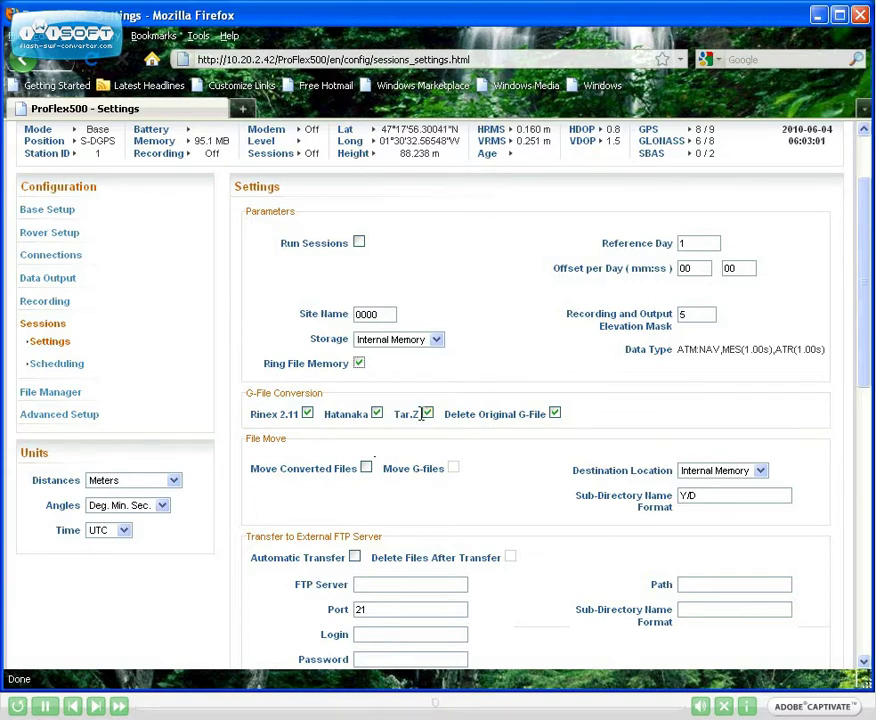
pyautogui.scroll(-2, 415, 424)
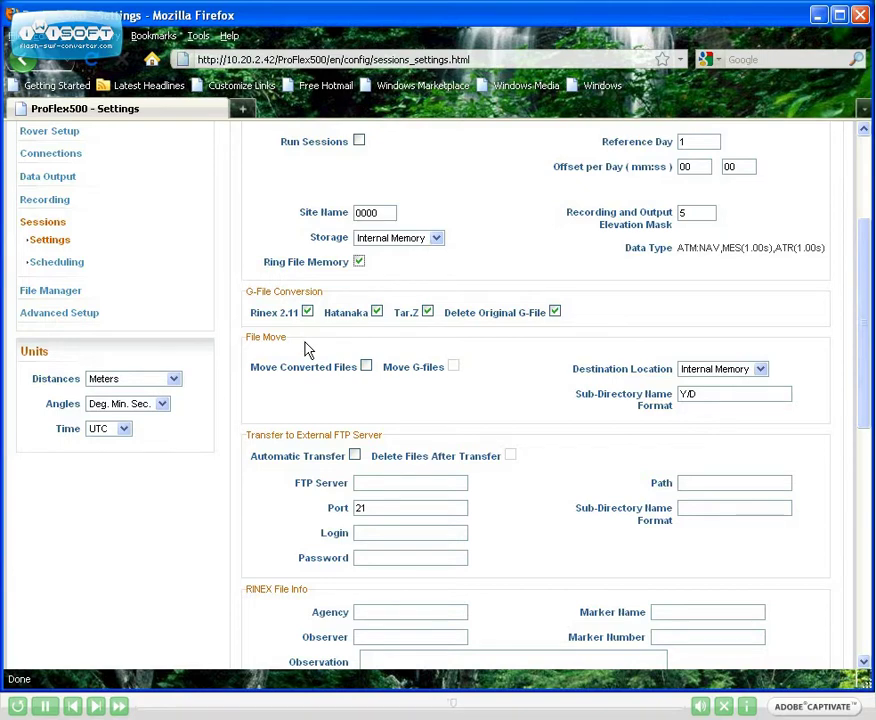
pyautogui.scroll(-2, 315, 405)
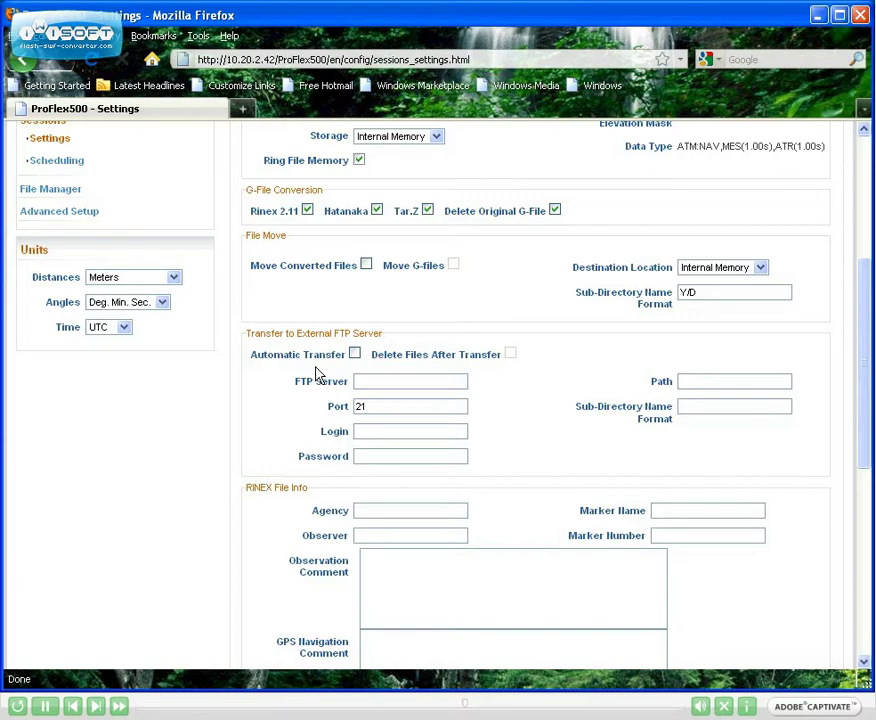
pyautogui.scroll(4, 150, 296)
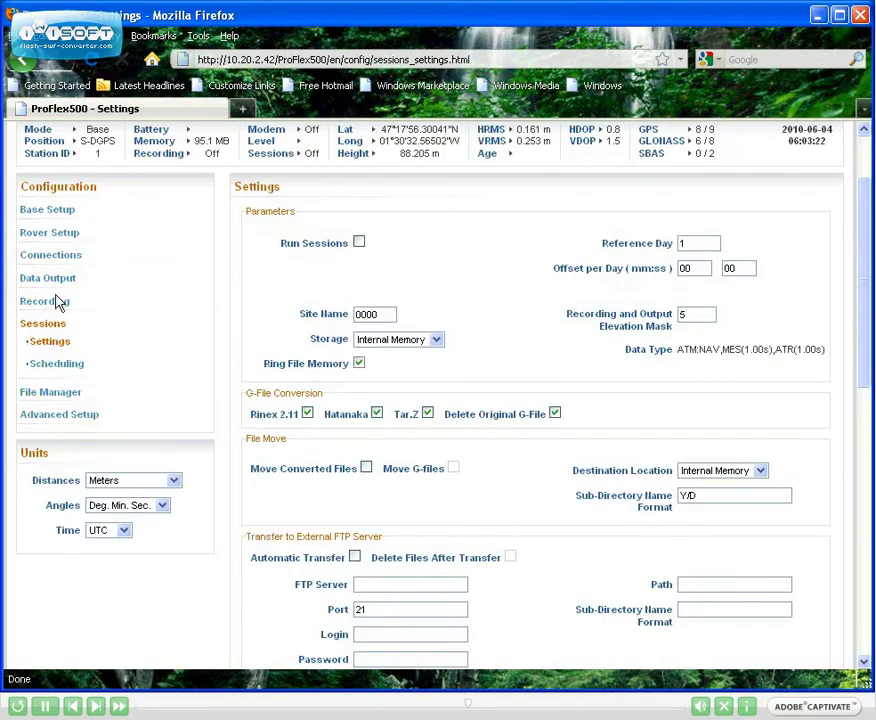
# In the recording configuration, set the recording interval to 0.5 seconds and enable Ring File Buffer Mode
pyautogui.click(45, 302)
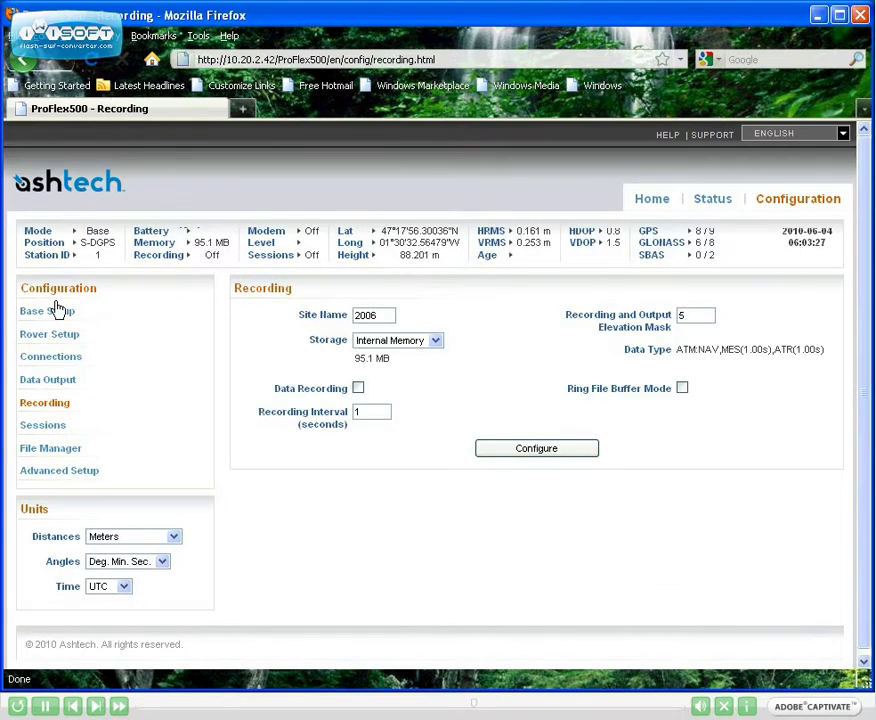
pyautogui.click(375, 410)
pyautogui.press('BackSpace')
pyautogui.write('0.5')
pyautogui.click(682, 389)
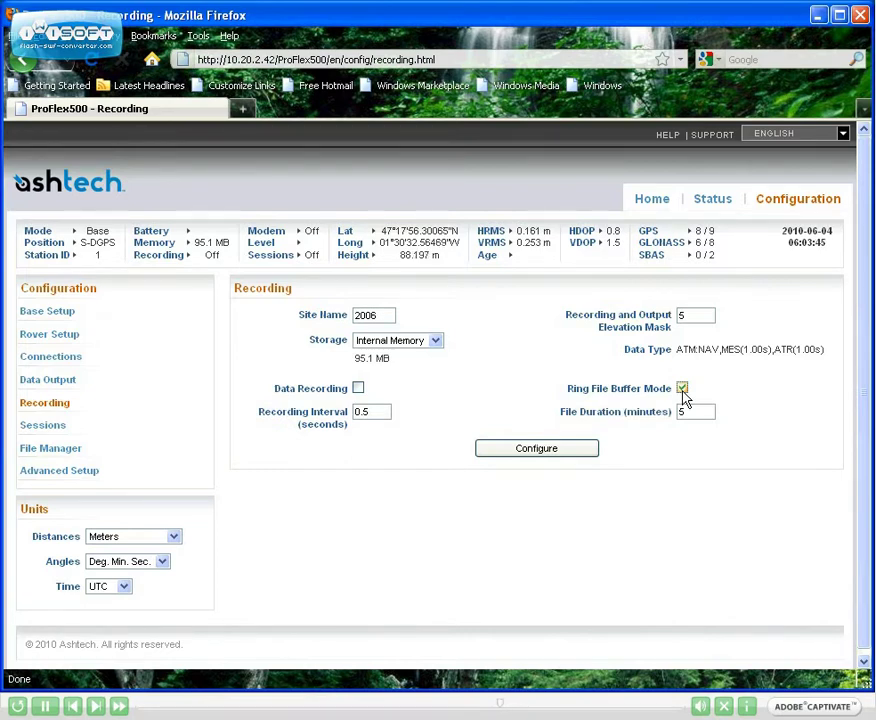
# In the advanced setup's email notifications, set the verbose level to Standard Email Notification
pyautogui.click(88, 476)
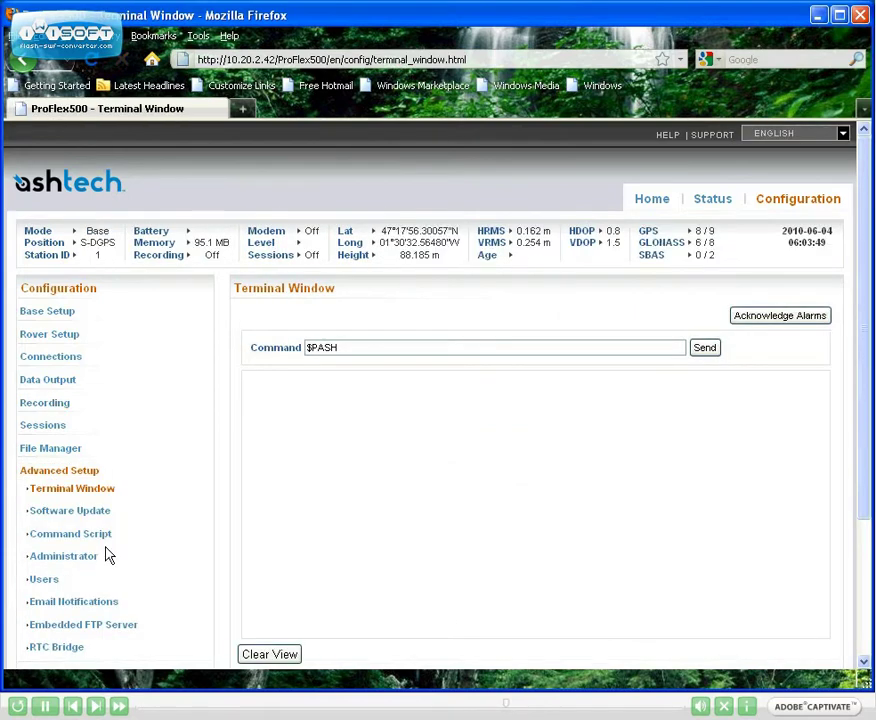
pyautogui.click(90, 607)
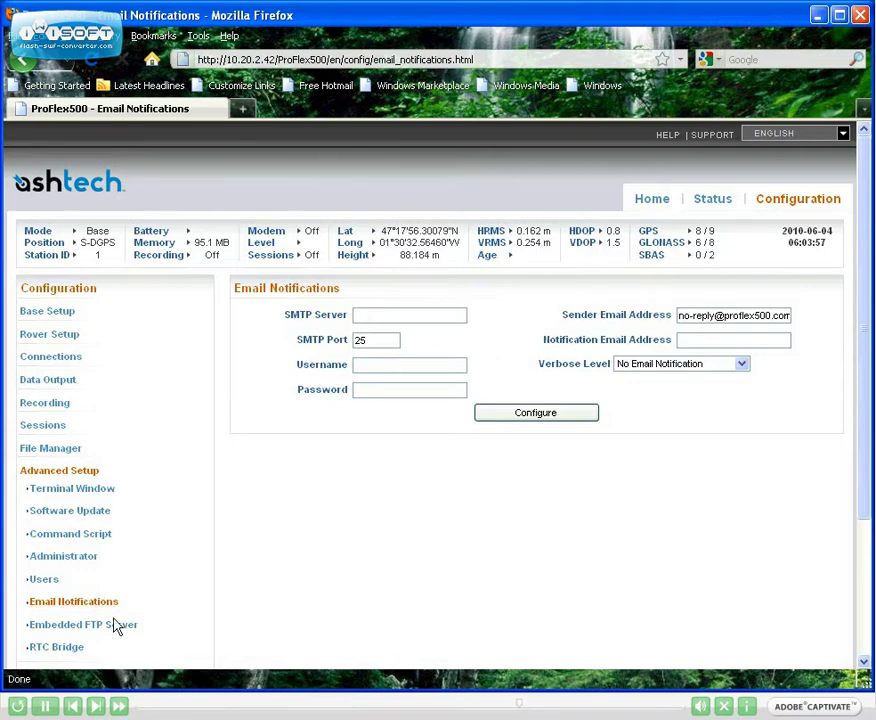
pyautogui.click(742, 366)
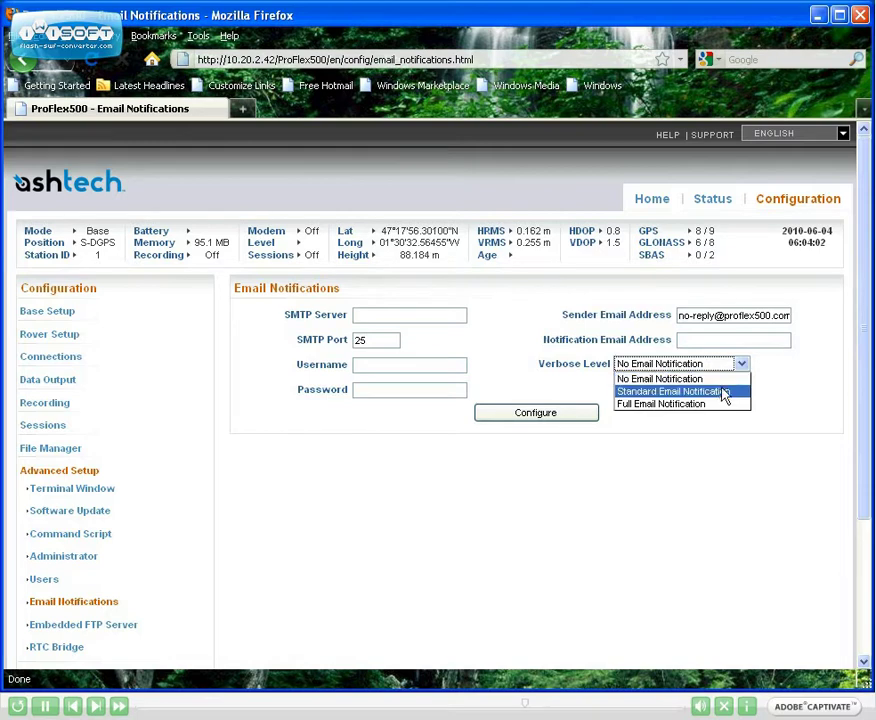
pyautogui.click(720, 391)
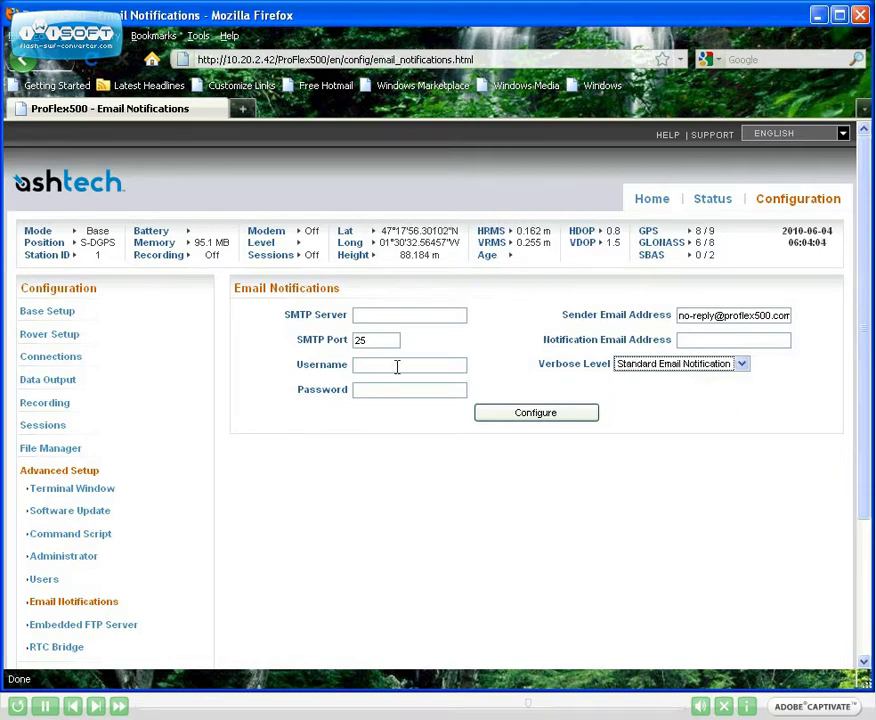
# Review the base setup's Data Streaming on IP settings, including the mode and message type options for Ethernet Port I1
pyautogui.click(798, 208)
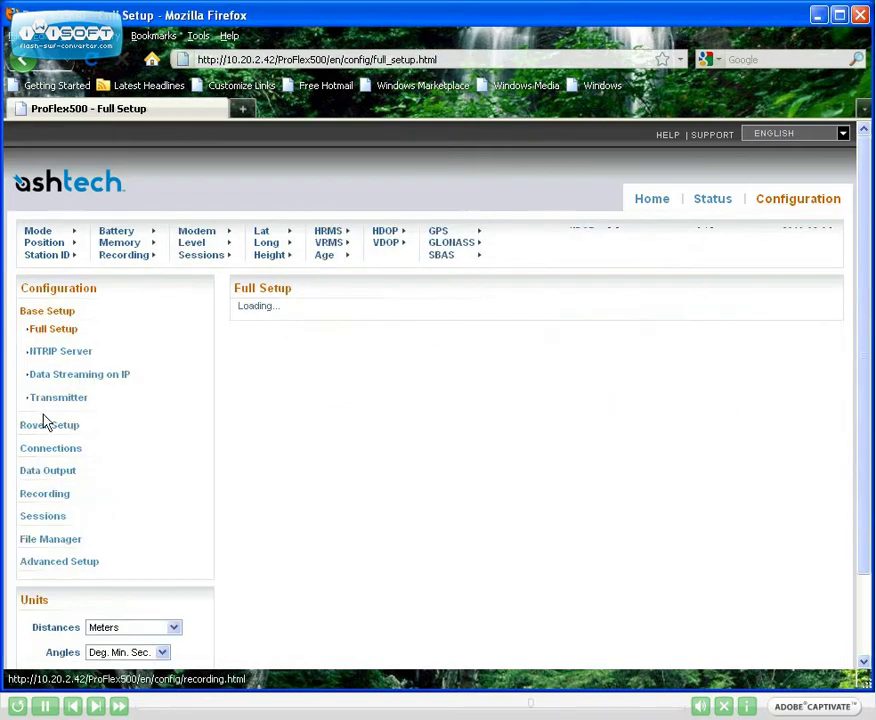
pyautogui.click(76, 380)
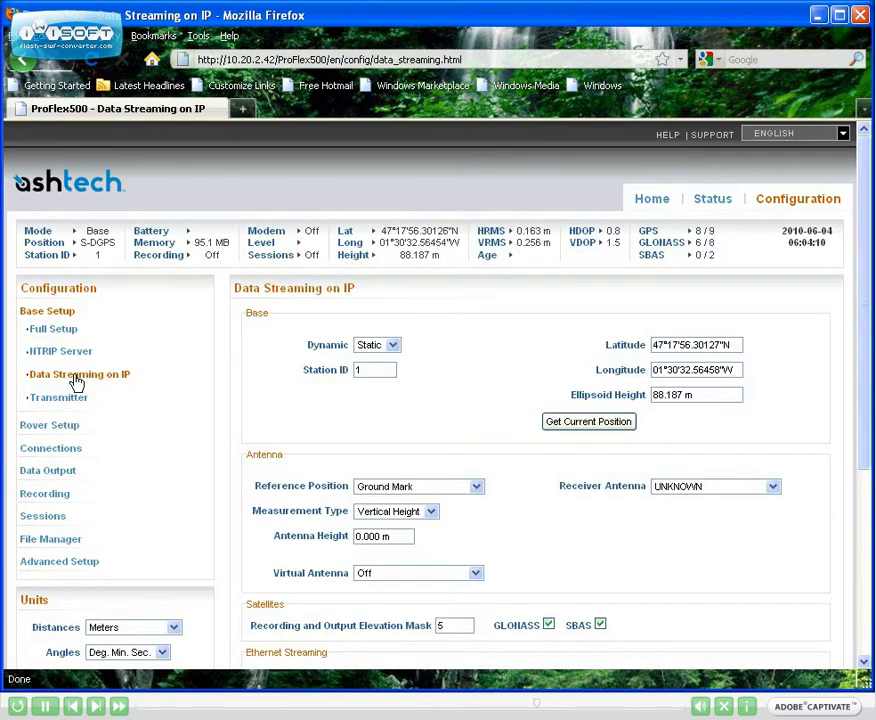
pyautogui.scroll(-2, 345, 457)
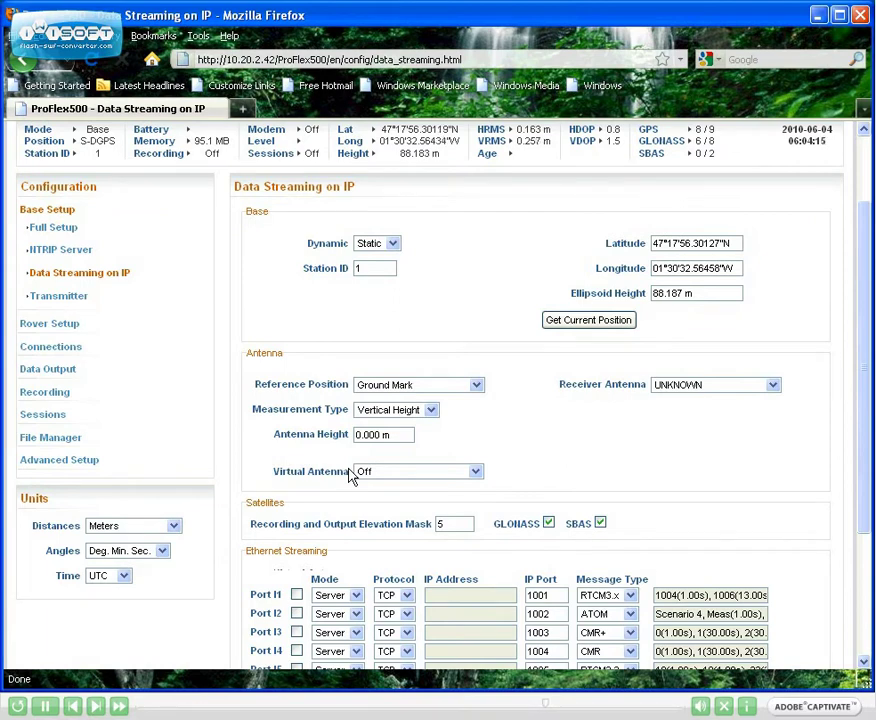
pyautogui.scroll(-2, 350, 476)
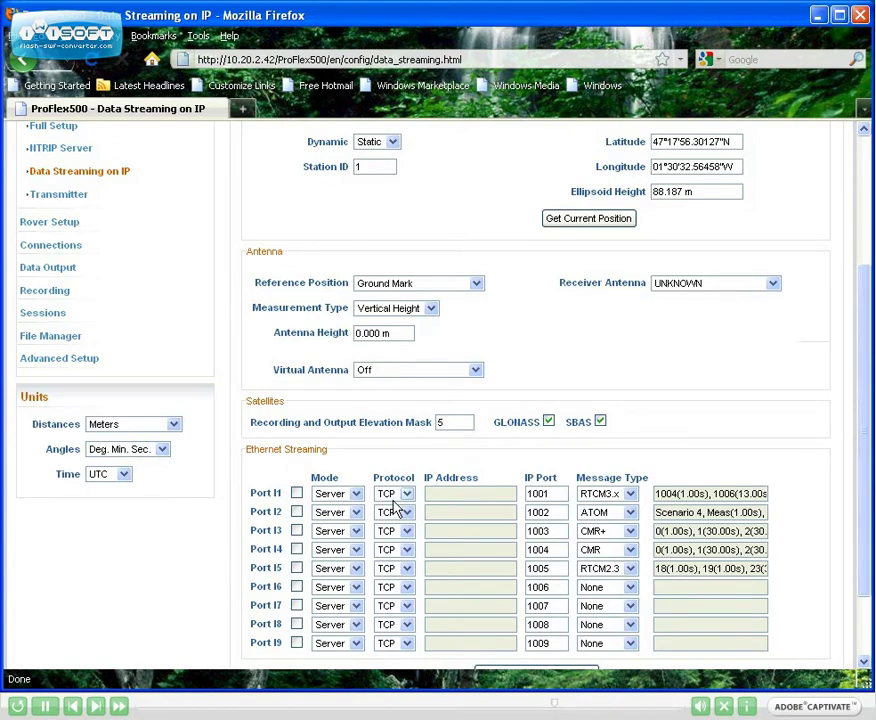
pyautogui.scroll(-2, 397, 508)
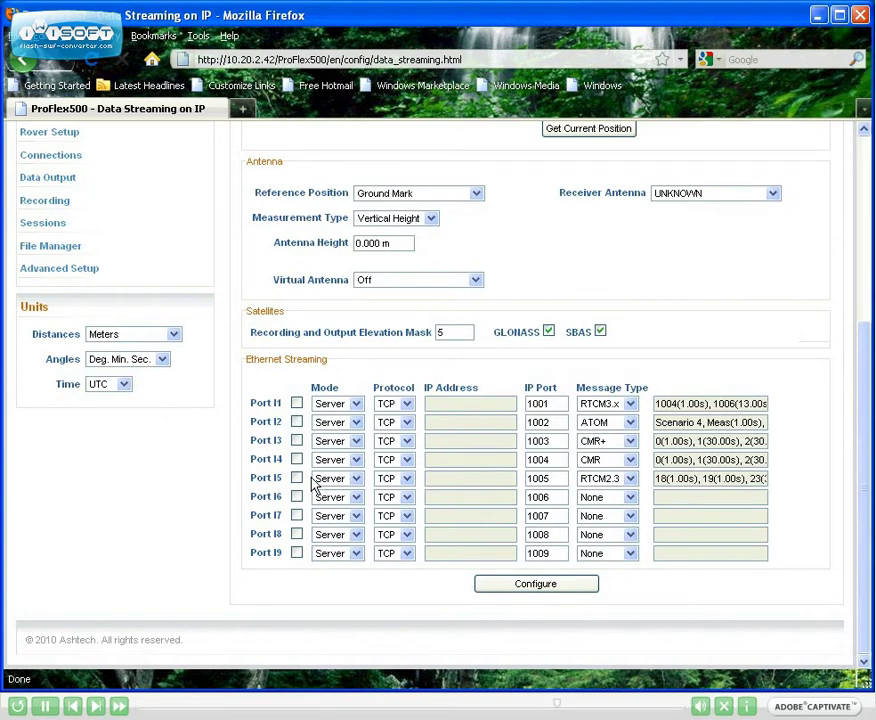
pyautogui.click(355, 406)
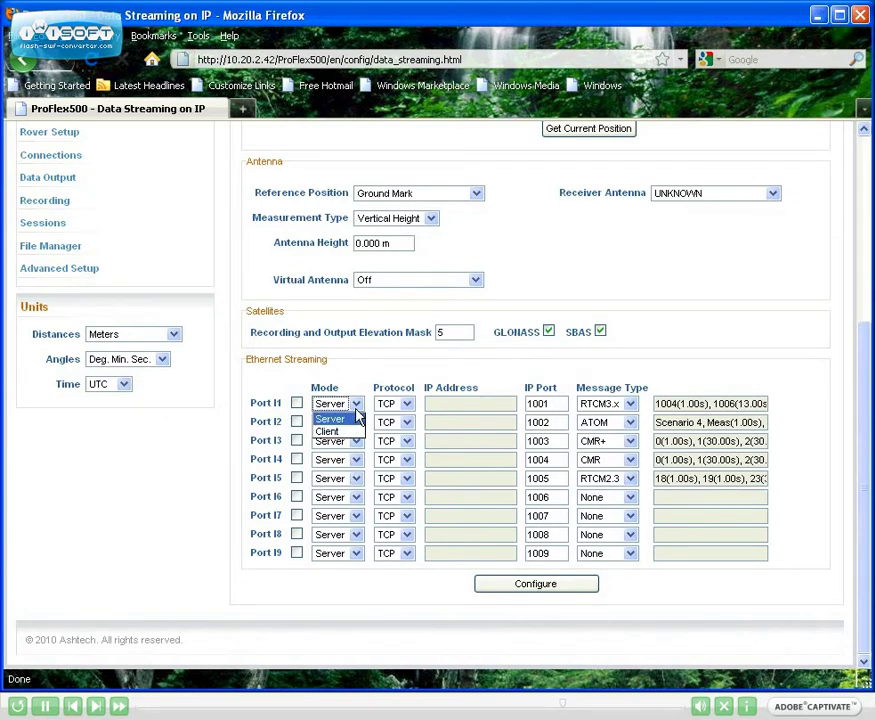
pyautogui.click(356, 410)
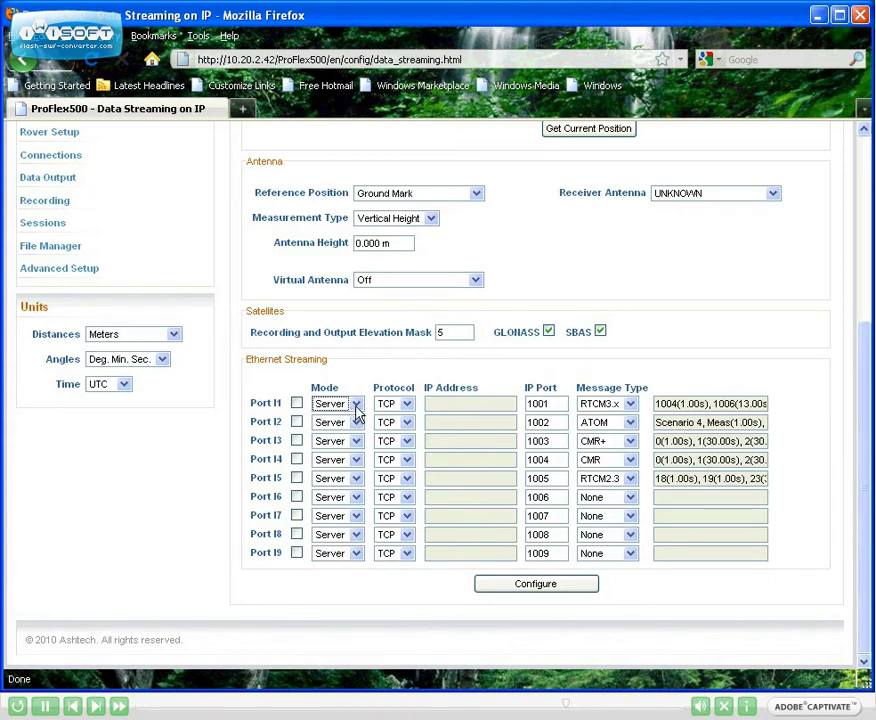
pyautogui.click(632, 404)
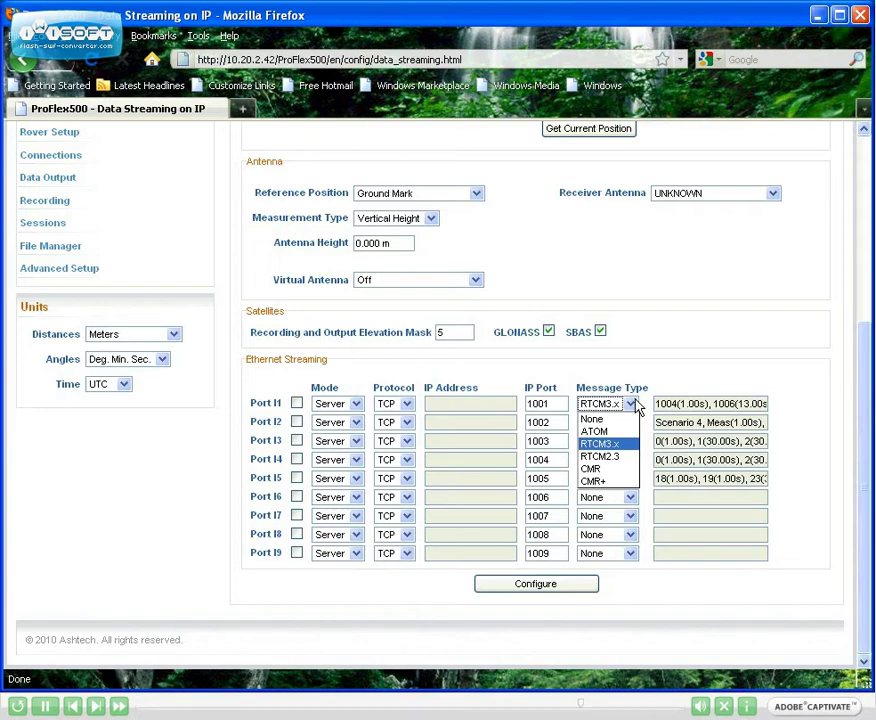
pyautogui.scroll(6, 715, 318)
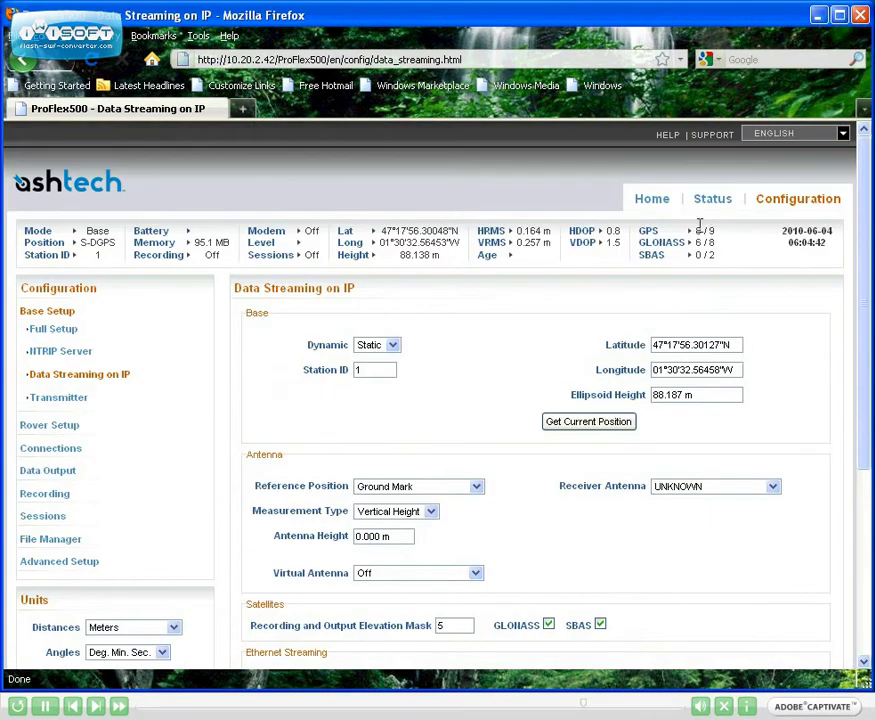
# Return to the web server's home page and view the available interface languages, keeping English
pyautogui.click(652, 199)
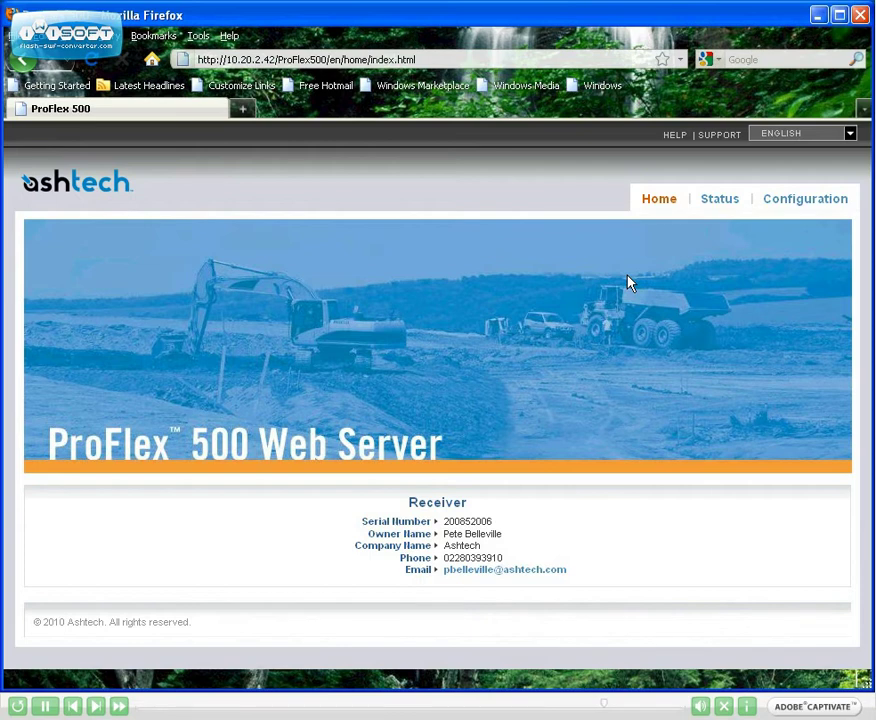
pyautogui.click(850, 134)
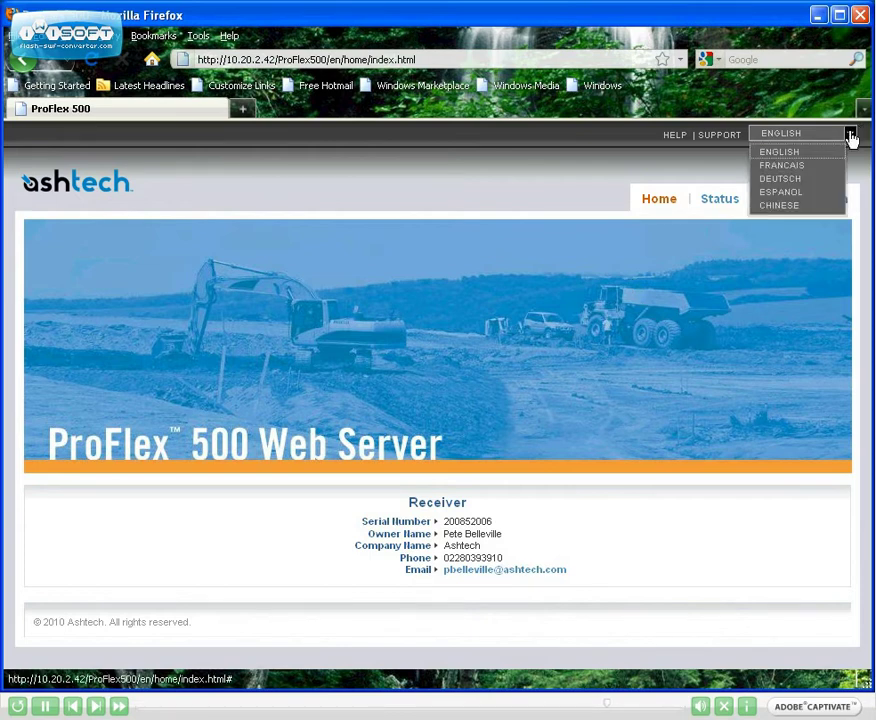
pyautogui.click(555, 194)
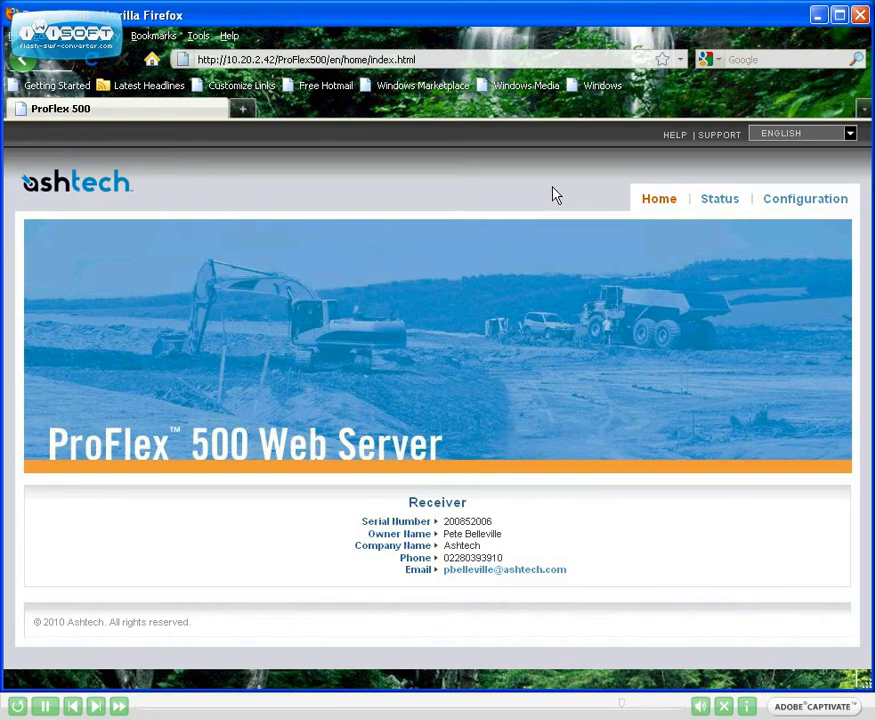
# Examine the base setup's Transmitter configuration, including its message, serial port, baud rate and device settings
pyautogui.click(793, 203)
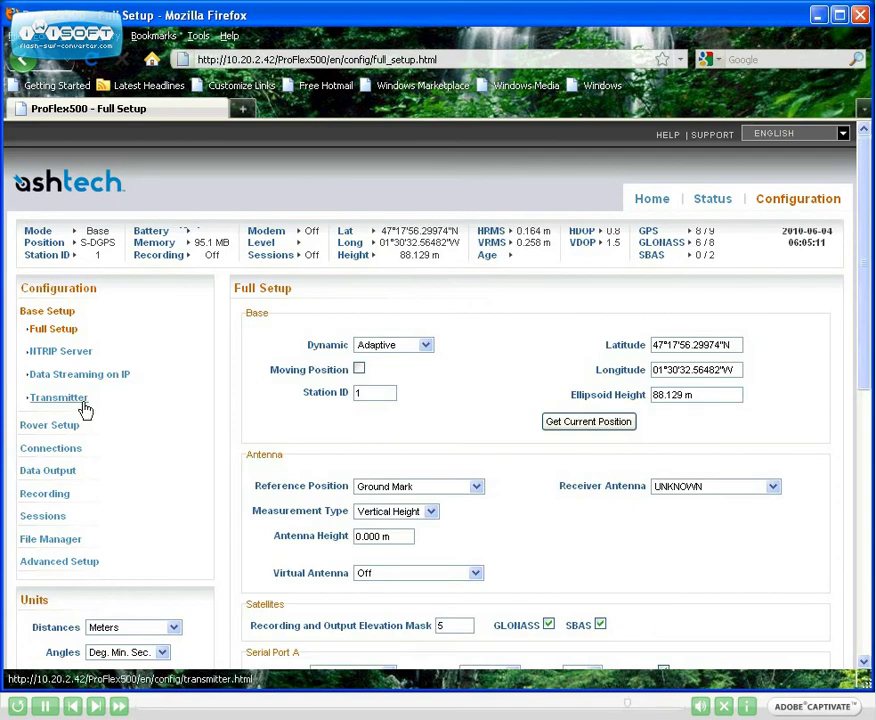
pyautogui.click(82, 400)
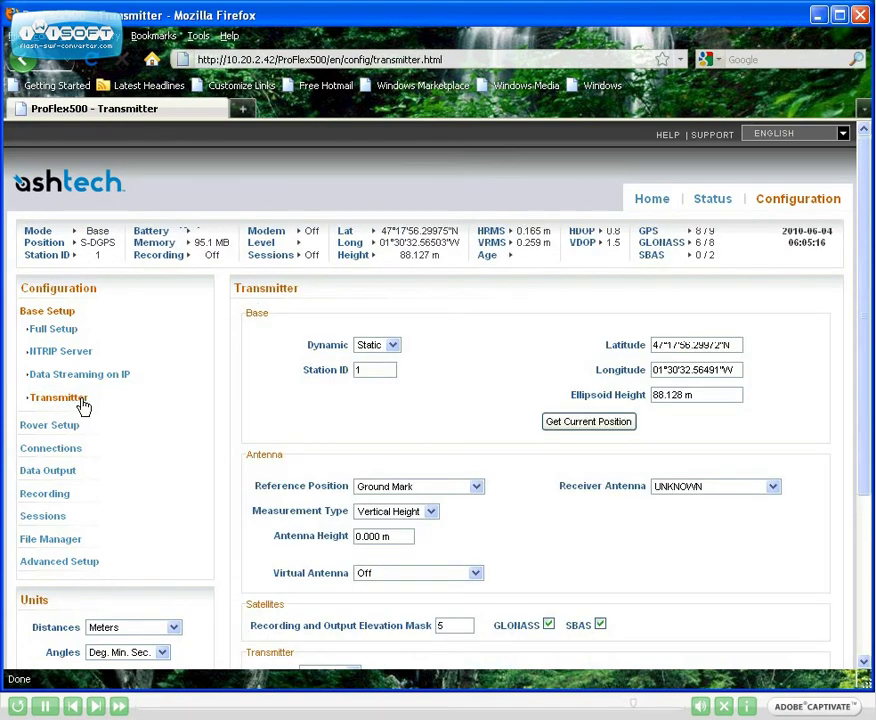
pyautogui.scroll(-4, 162, 420)
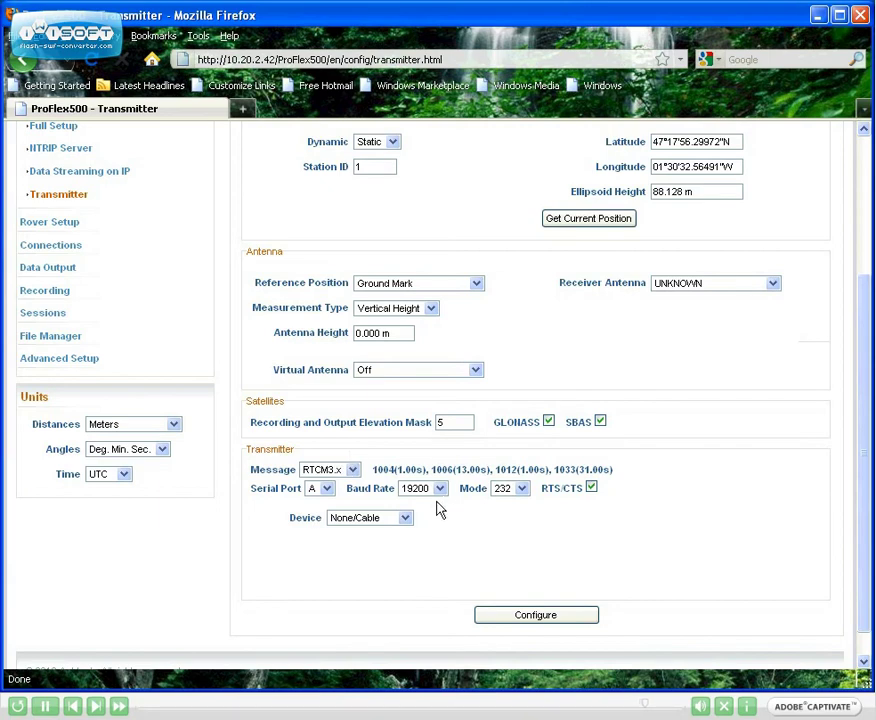
pyautogui.scroll(-1, 448, 520)
pyautogui.scroll(2, 440, 512)
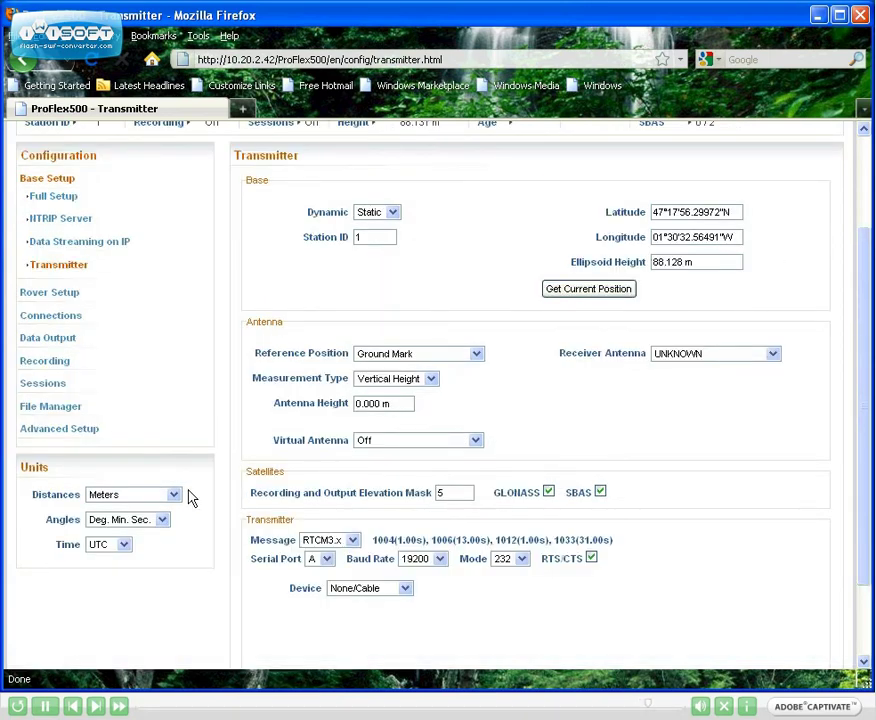
# Look through the differential, raw data and NMEA message pages of the data output configuration, and return to the home page
pyautogui.click(40, 339)
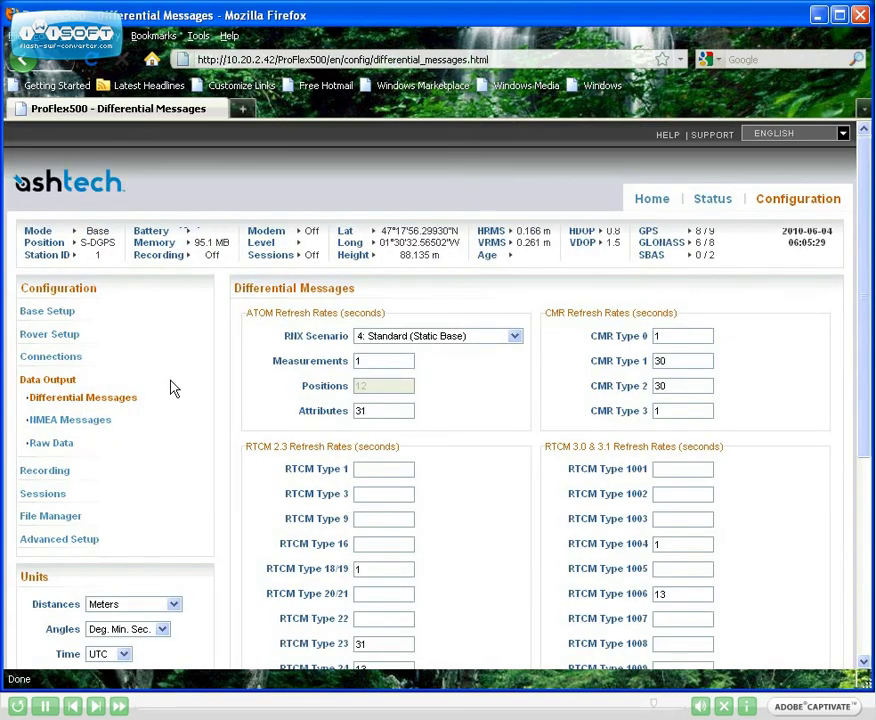
pyautogui.click(60, 447)
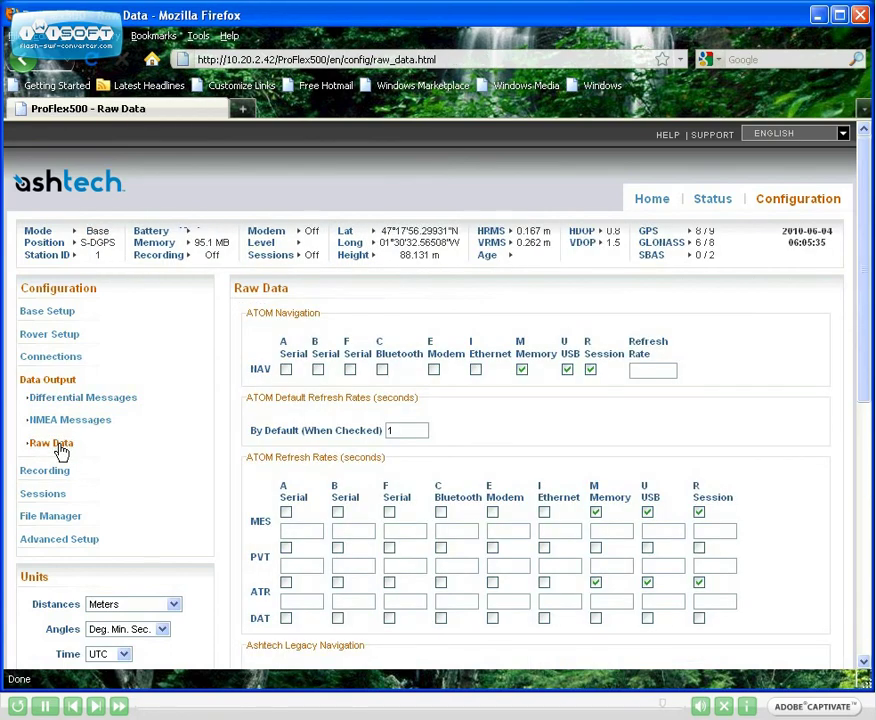
pyautogui.click(64, 425)
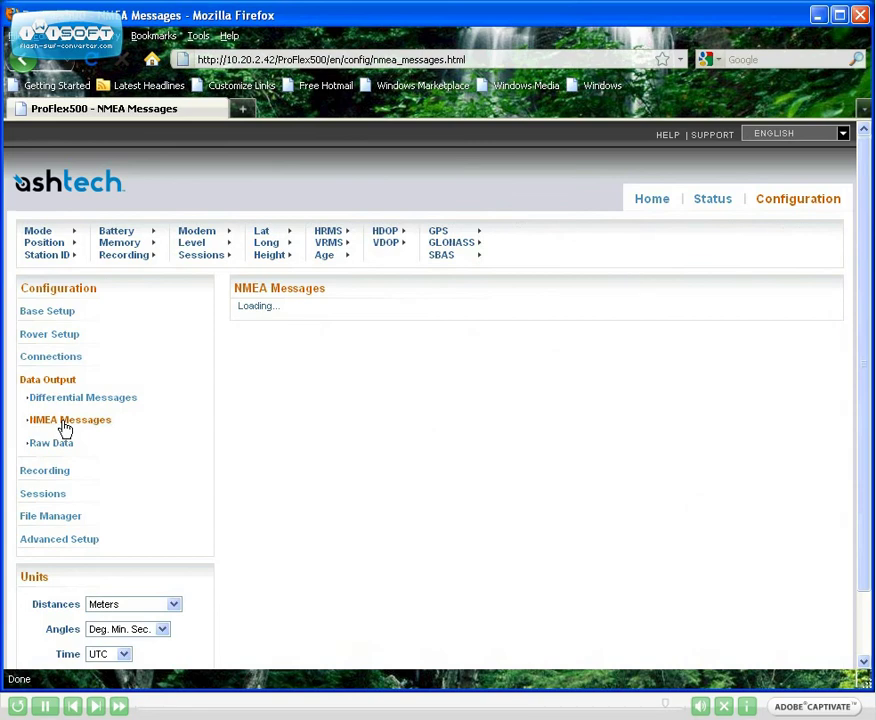
pyautogui.click(644, 199)
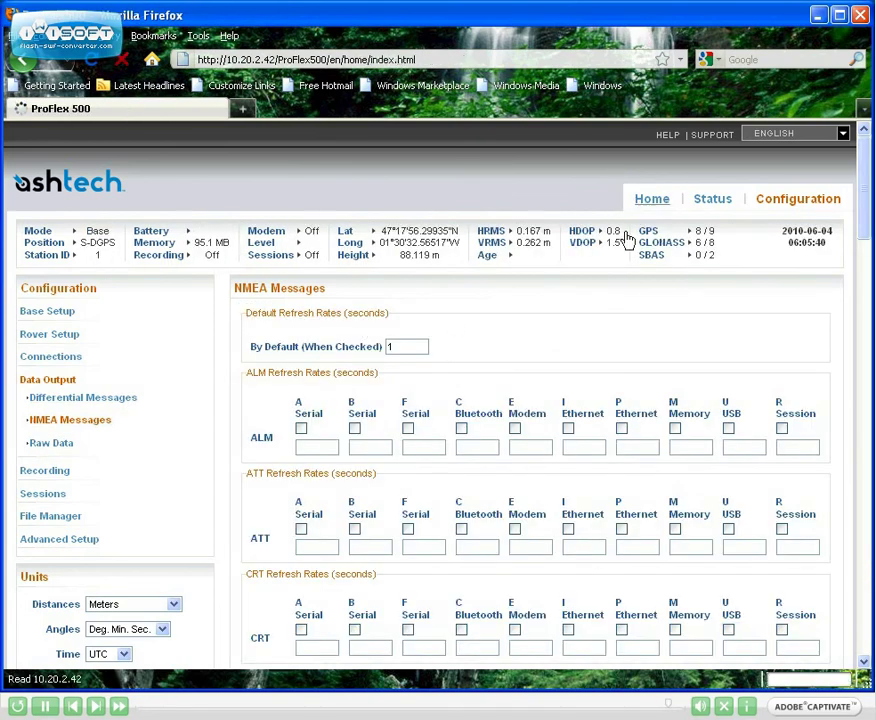